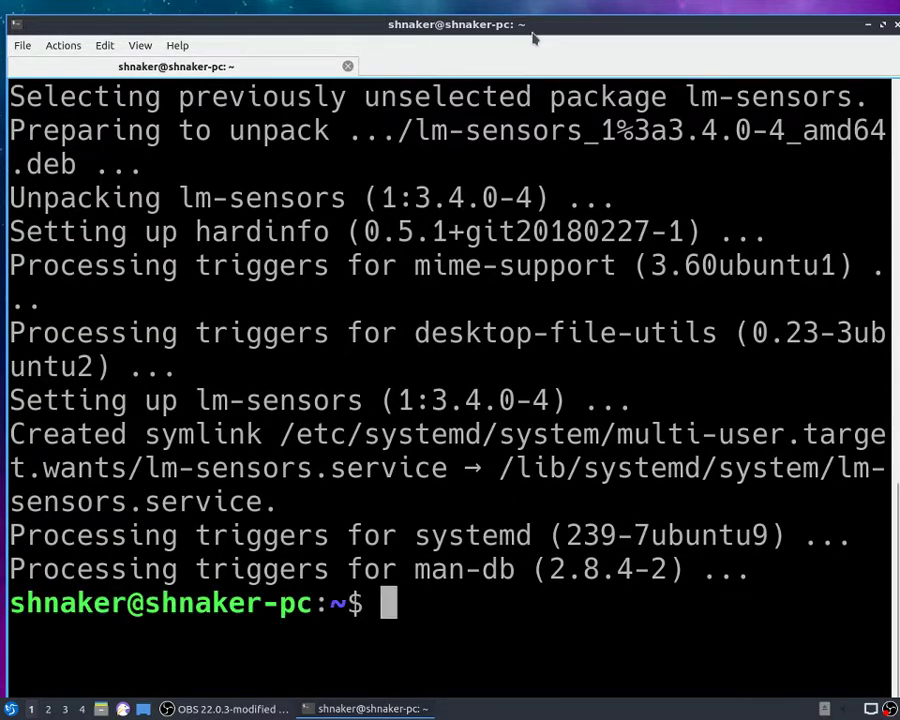
# - Launch System Profiler and Benchmark and maximize its window
pyautogui.click(10, 708)
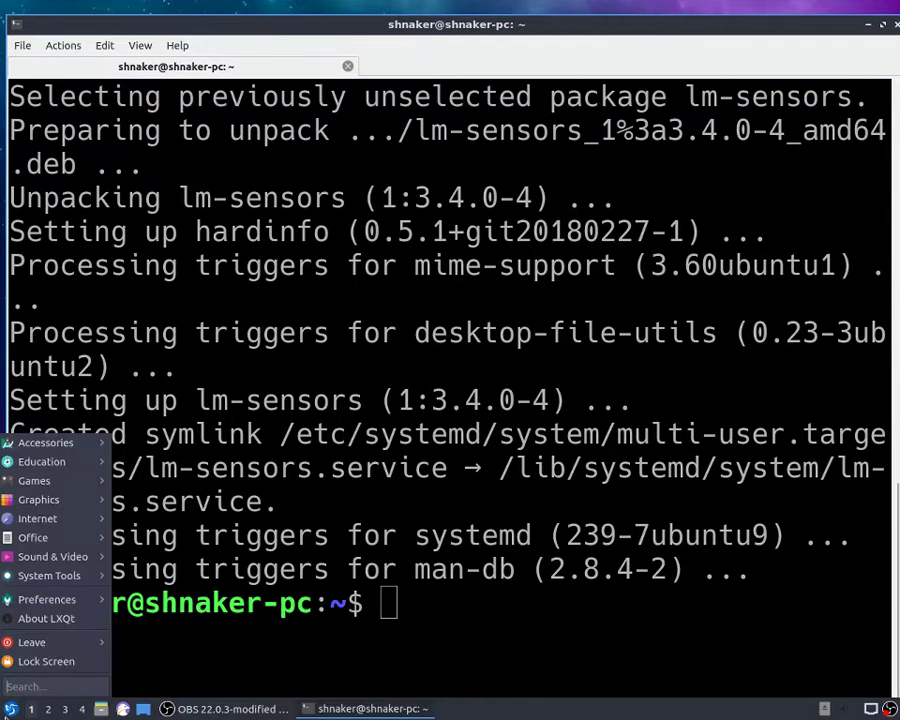
pyautogui.moveTo(113, 607)
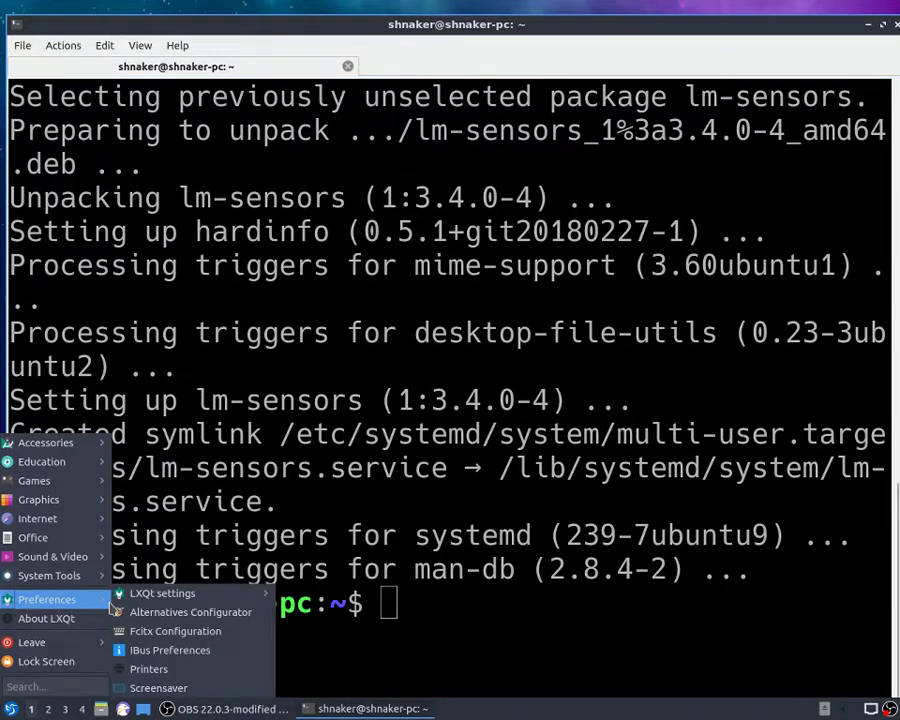
pyautogui.moveTo(157, 600)
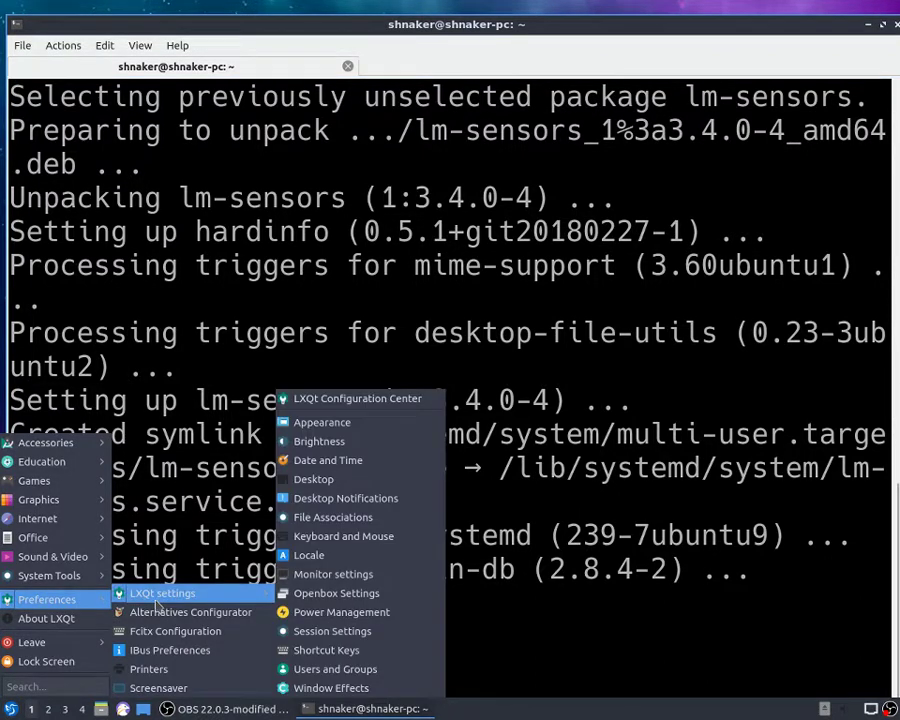
pyautogui.moveTo(52, 582)
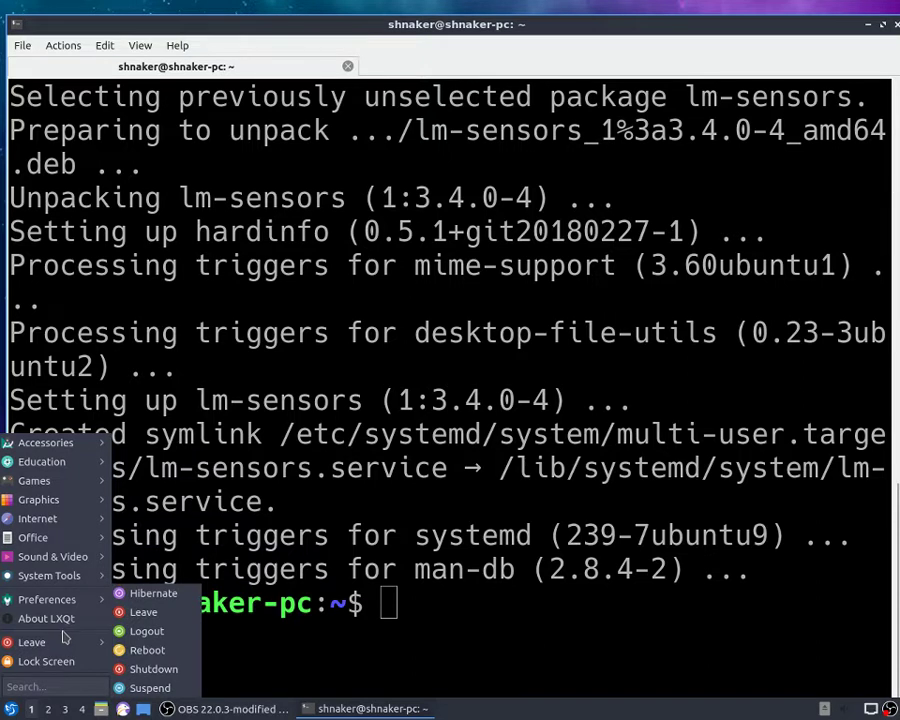
pyautogui.moveTo(73, 603)
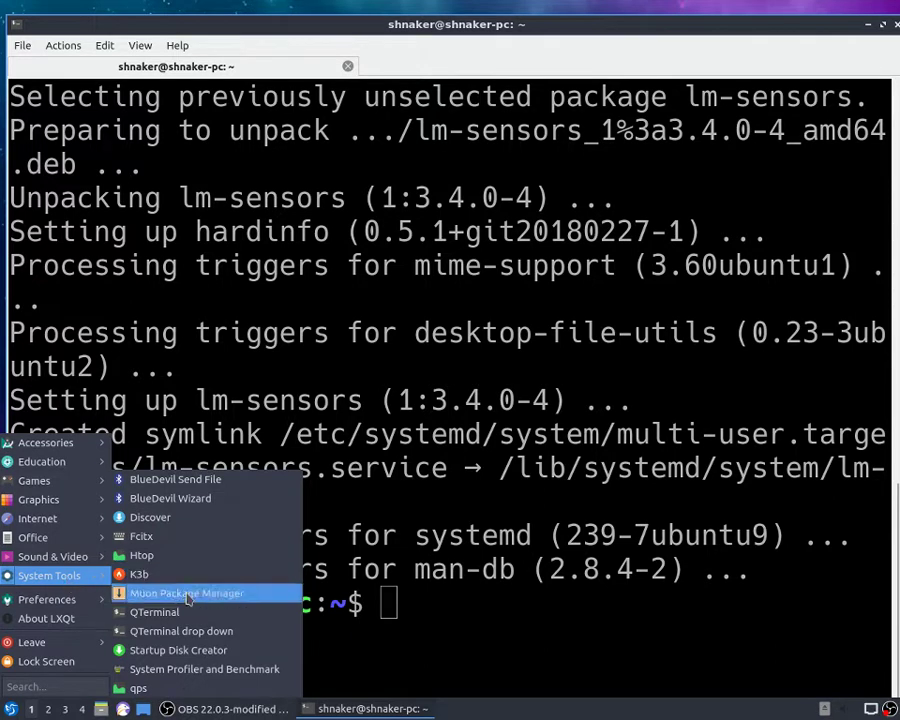
pyautogui.click(211, 678)
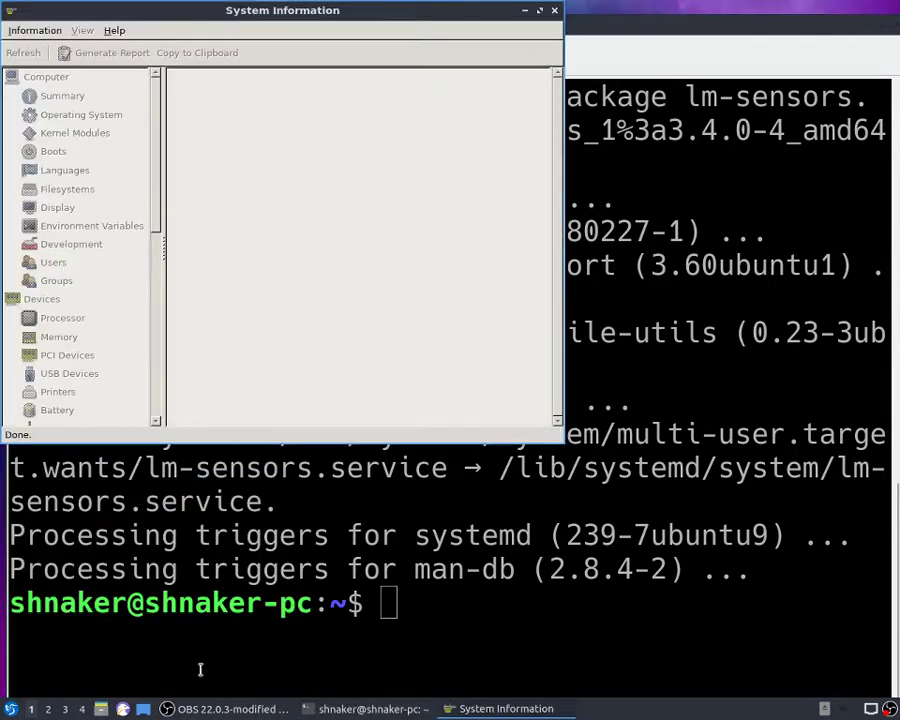
pyautogui.moveTo(392, 12); pyautogui.dragTo(519, 105)
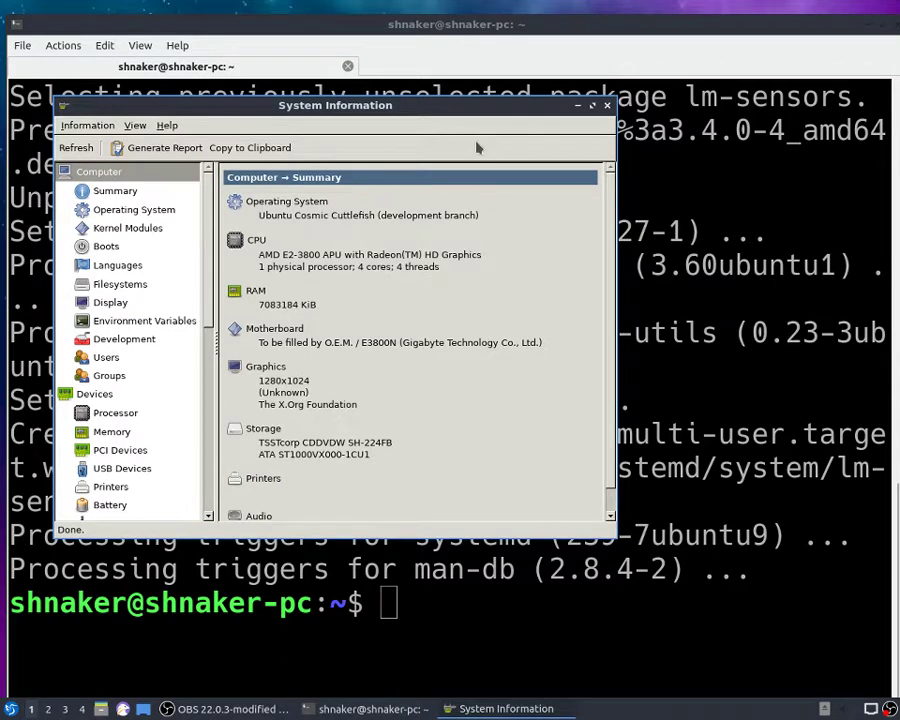
pyautogui.click(592, 105)
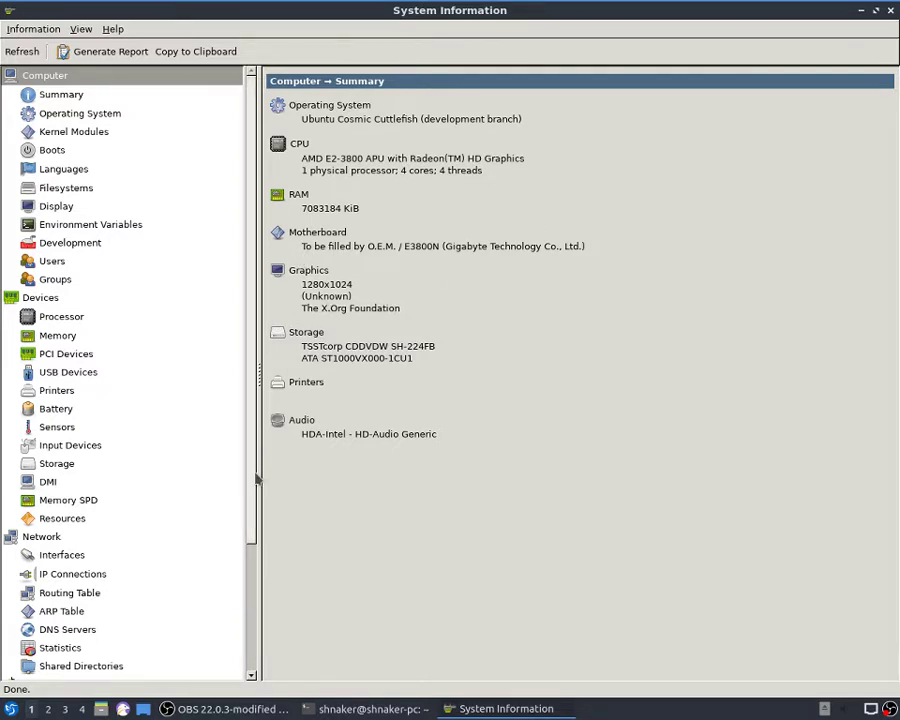
# - Examine the computer's summary, operating system, kernel modules, boots, languages, filesystems and display information
pyautogui.scroll(-3, 233, 665)
pyautogui.scroll(3, 241, 194)
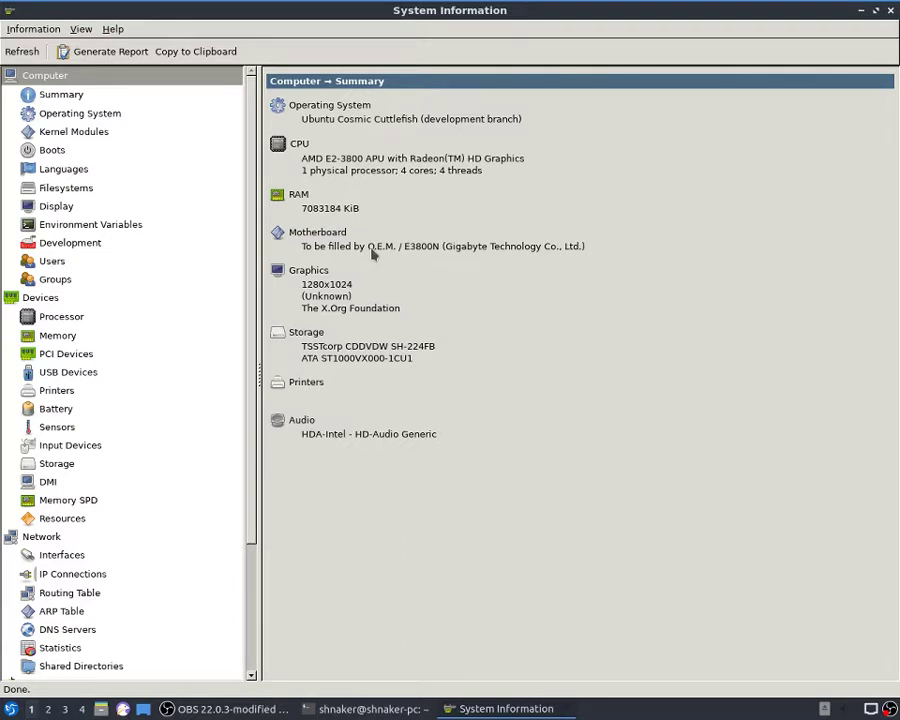
pyautogui.click(45, 300)
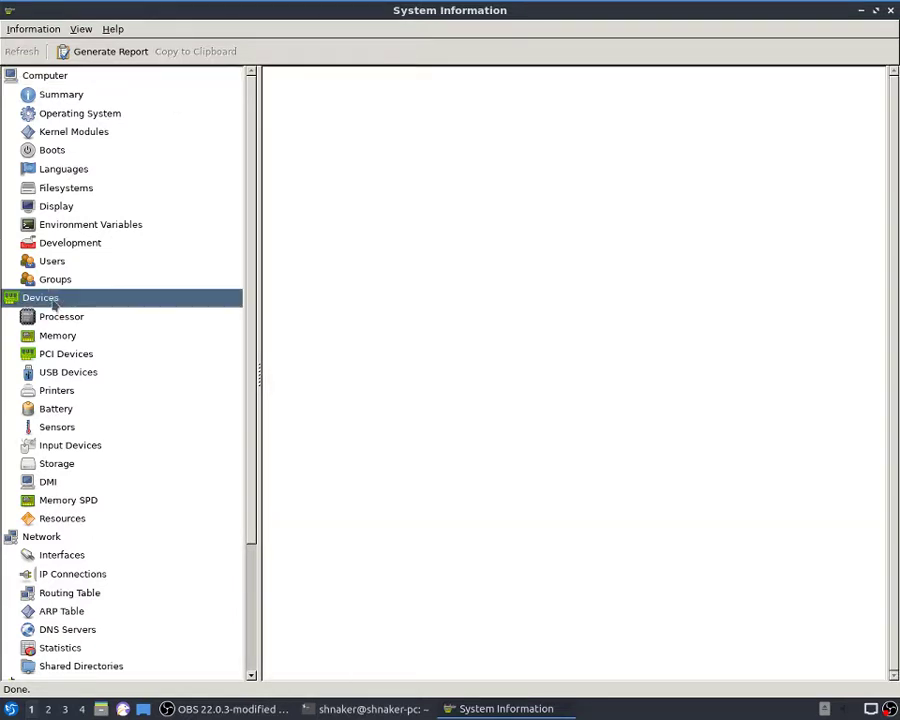
pyautogui.click(68, 113)
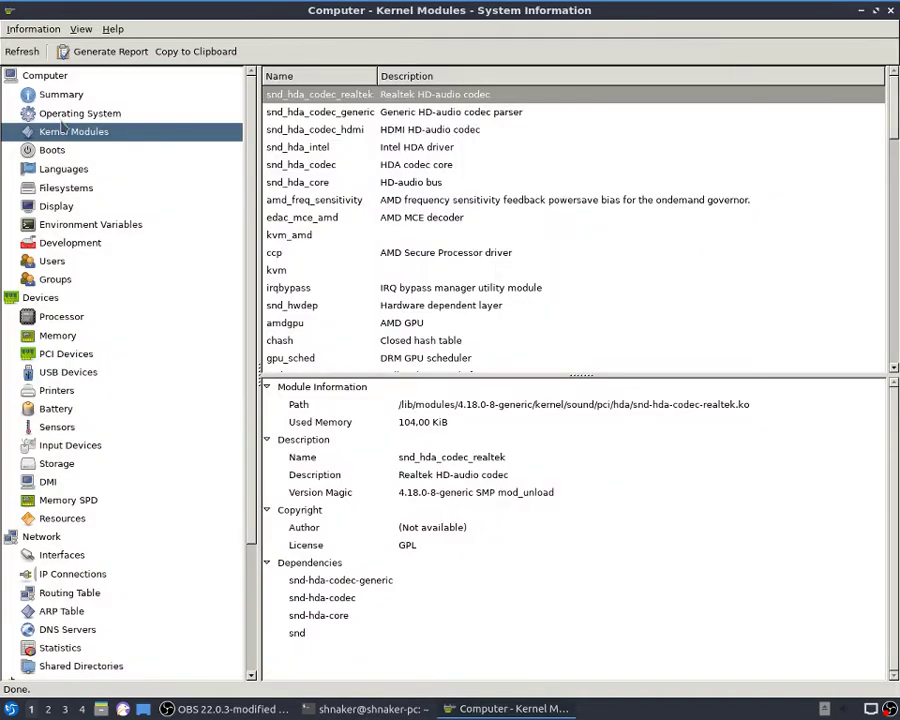
pyautogui.click(78, 116)
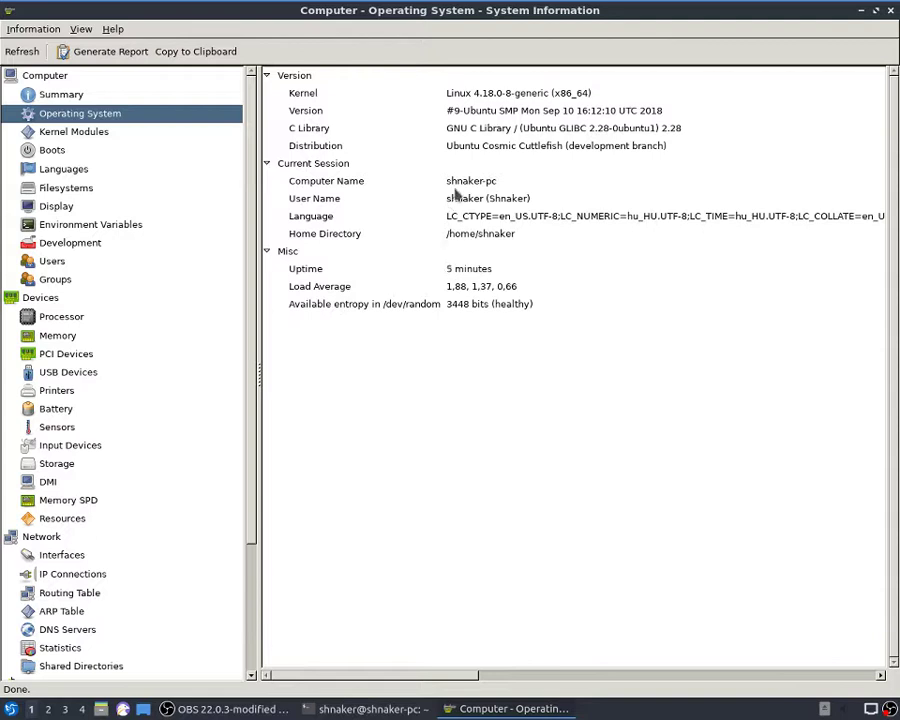
pyautogui.click(560, 160)
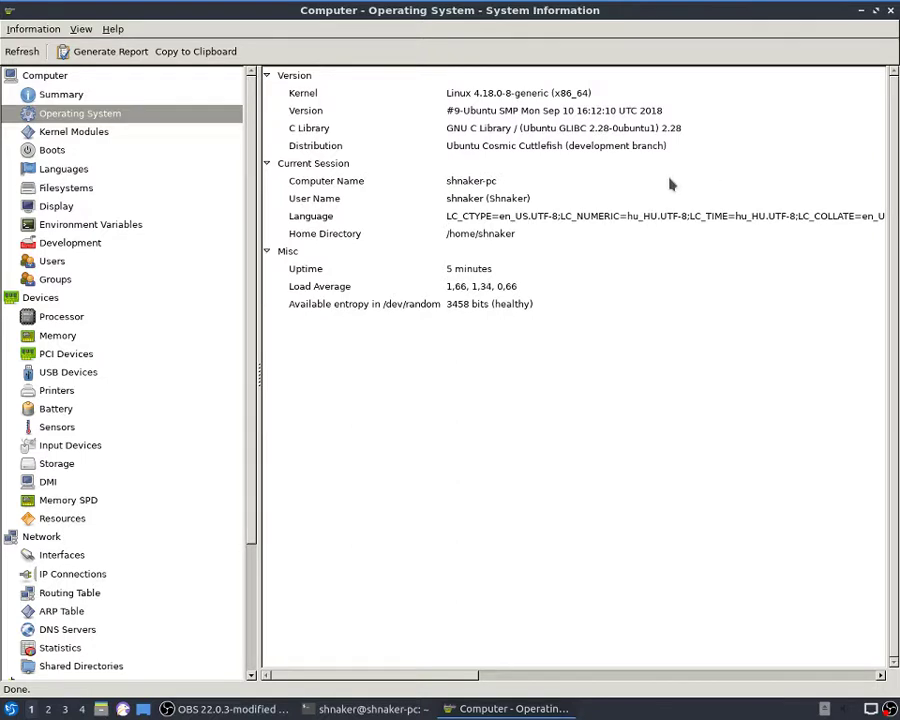
pyautogui.click(70, 132)
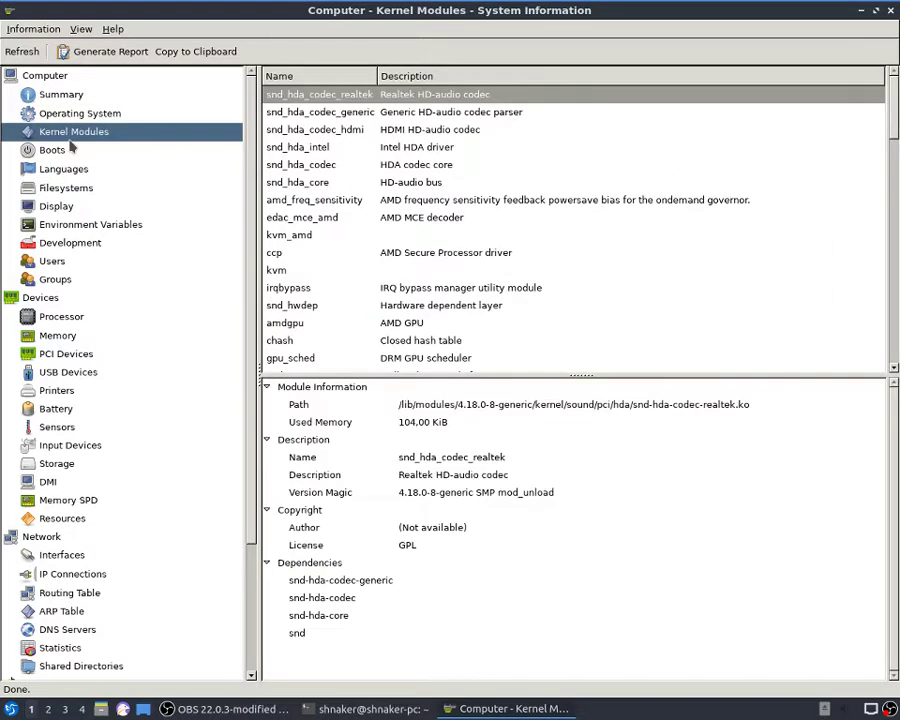
pyautogui.click(70, 149)
pyautogui.click(79, 172)
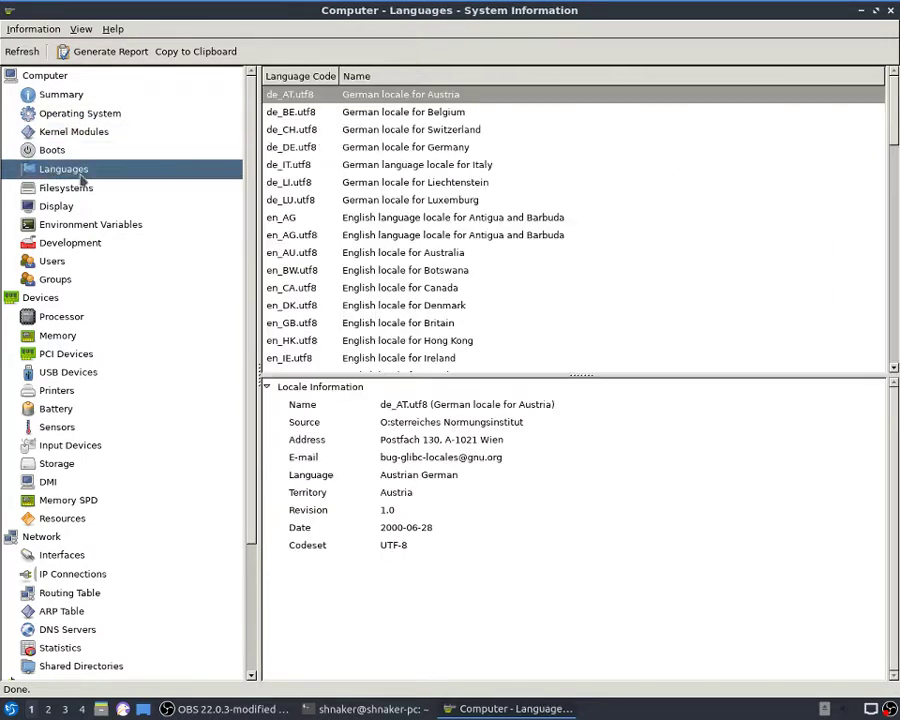
pyautogui.click(82, 187)
pyautogui.click(86, 206)
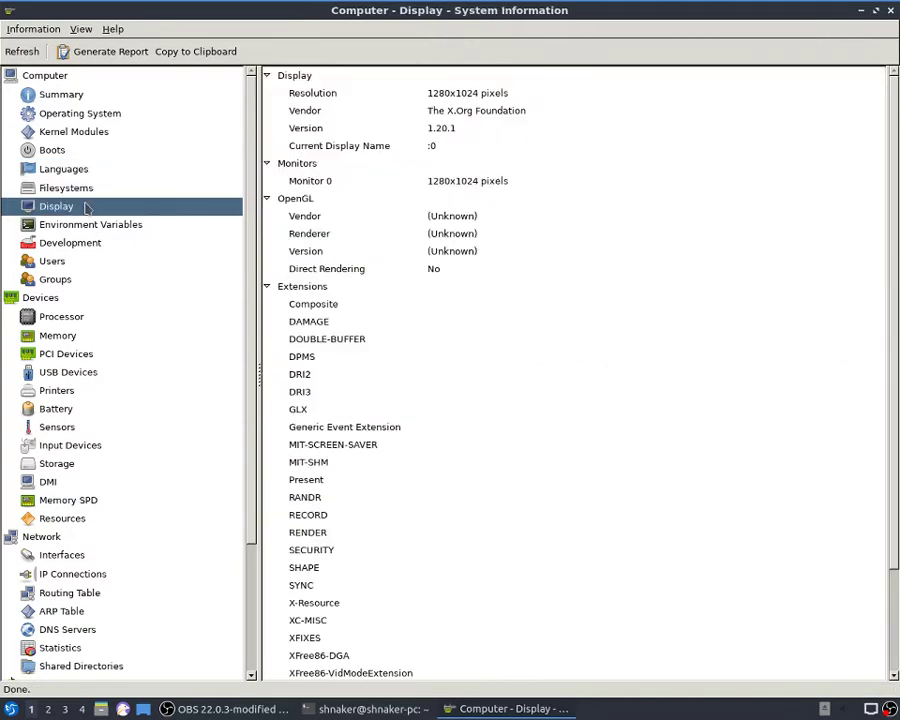
# - Examine the processor, memory, PCI and USB information of the computer's devices
pyautogui.click(74, 318)
pyautogui.click(76, 336)
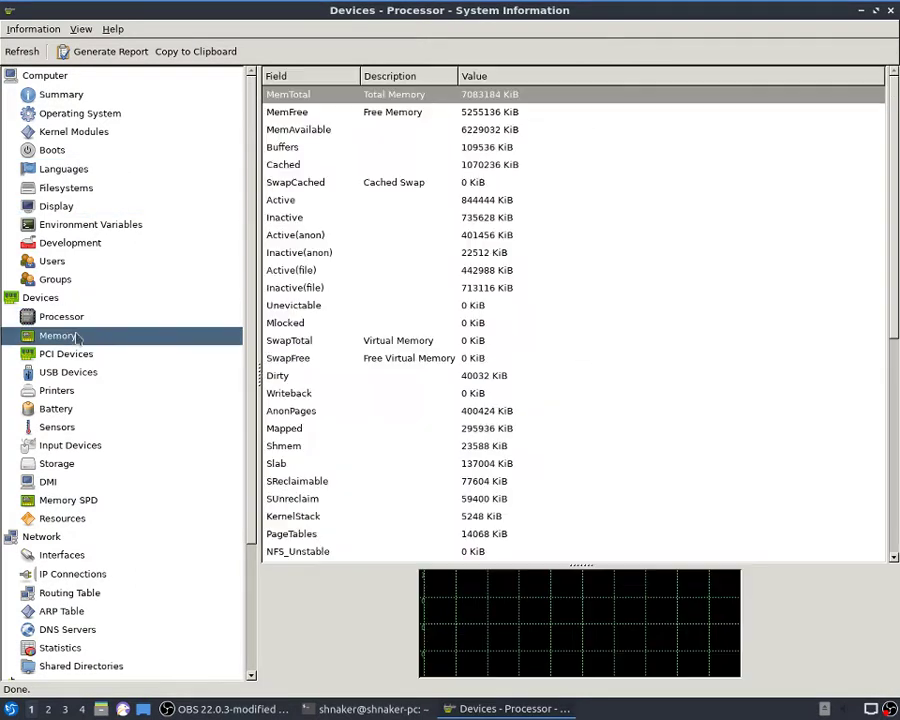
pyautogui.click(73, 354)
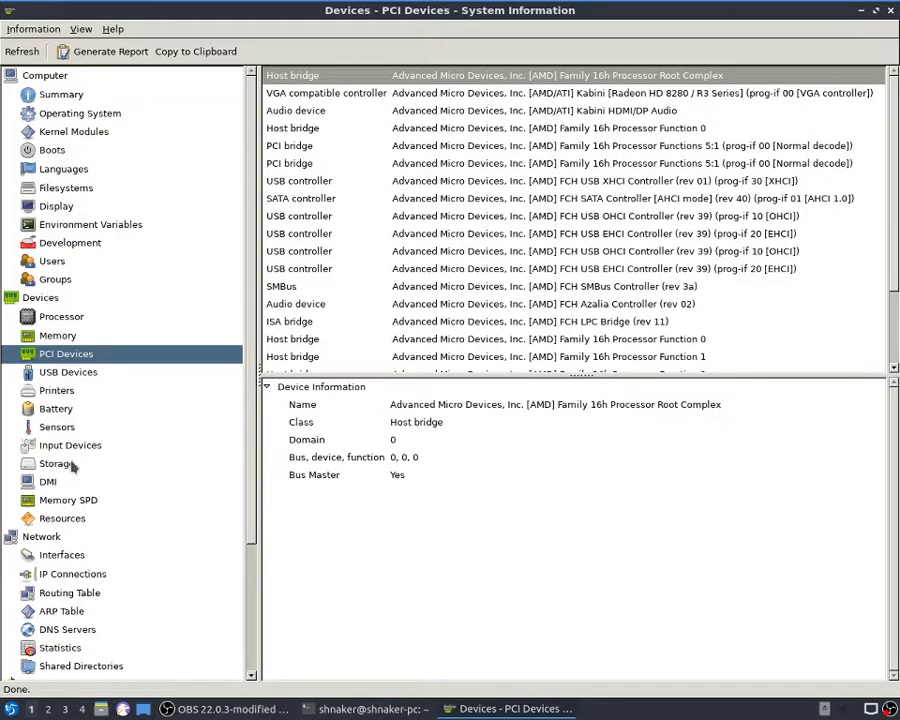
pyautogui.click(81, 118)
pyautogui.click(60, 372)
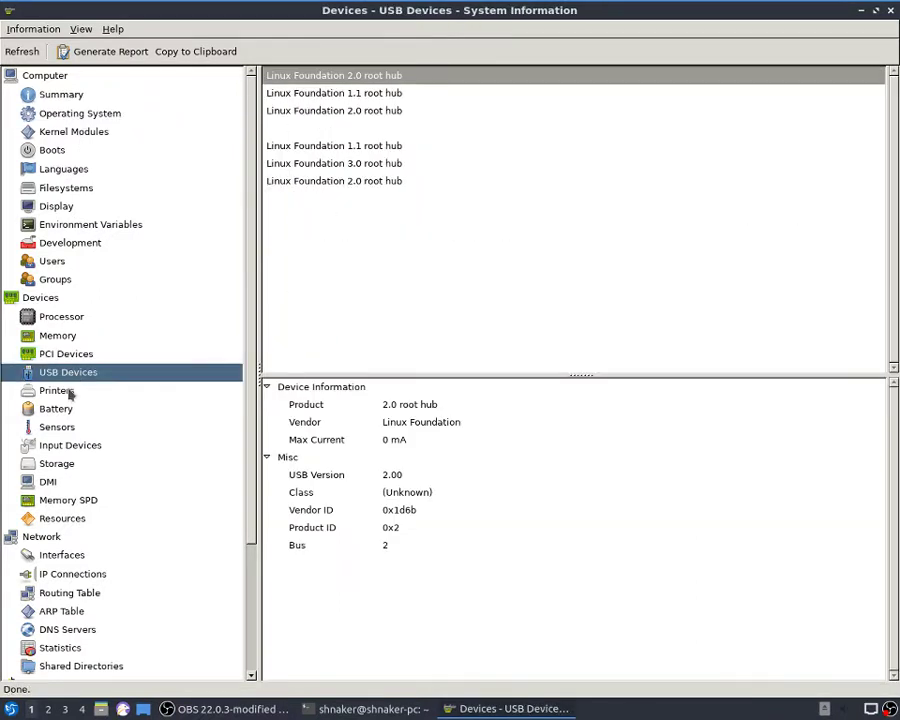
pyautogui.click(60, 354)
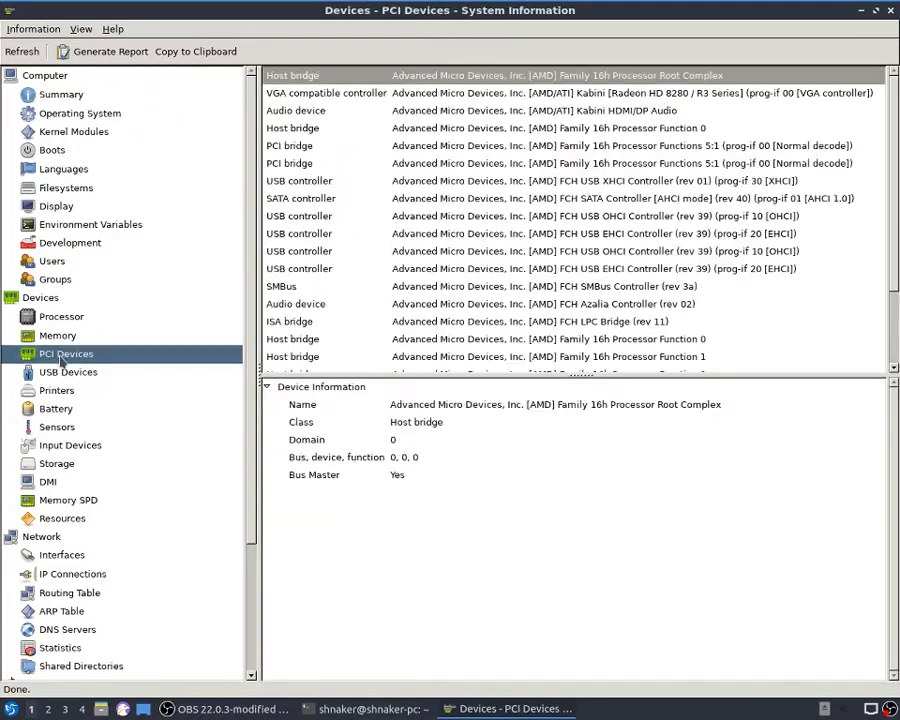
pyautogui.click(57, 337)
pyautogui.click(57, 316)
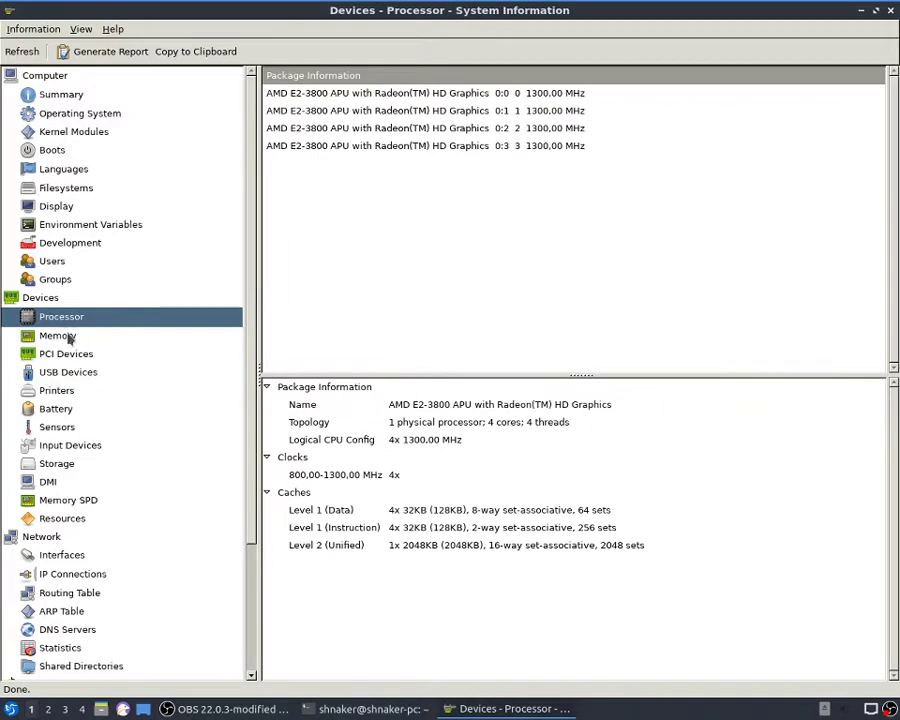
# - Review the display information, including the OpenGL details and the full list of extensions
pyautogui.click(85, 206)
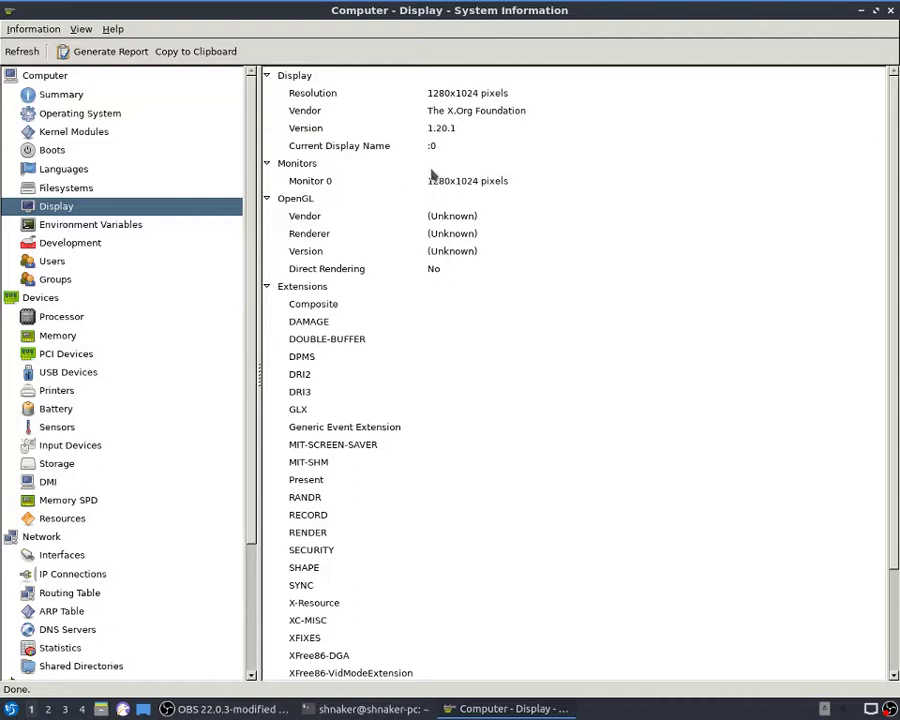
pyautogui.scroll(-2, 405, 230)
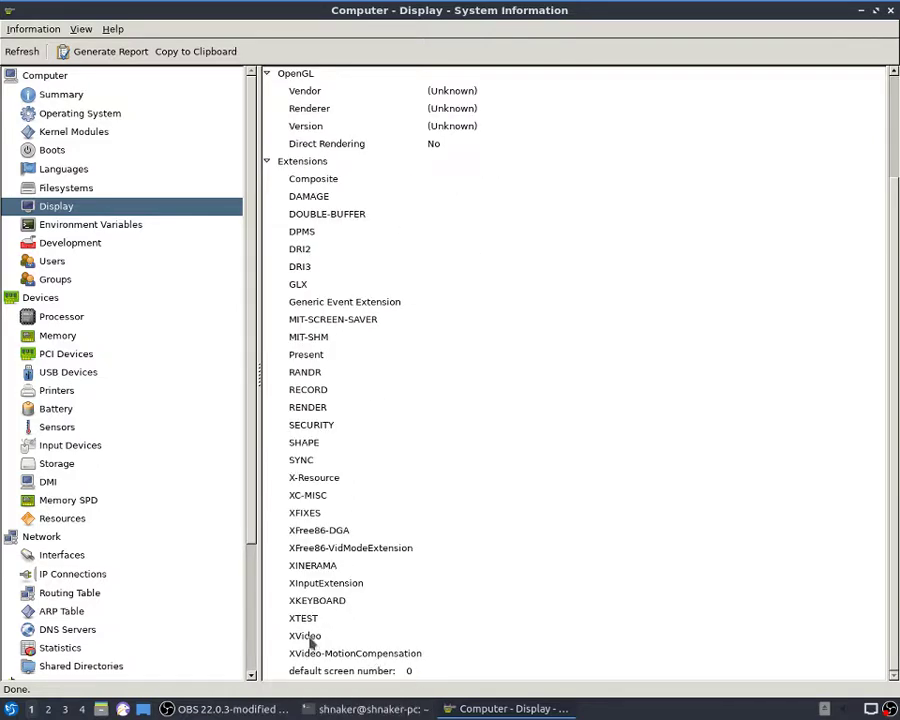
pyautogui.scroll(2, 342, 320)
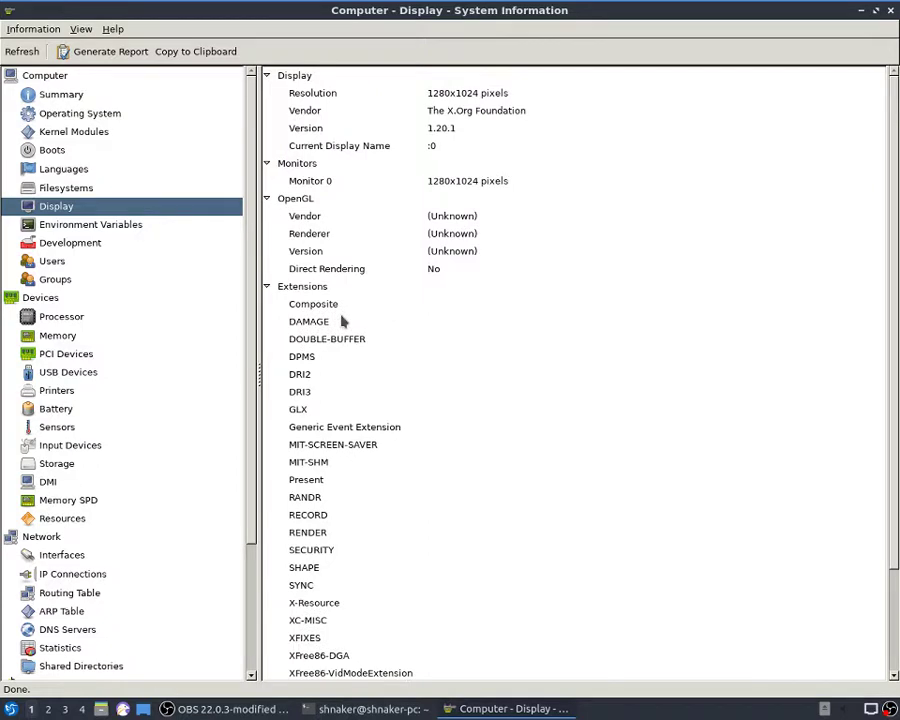
# - Launch Muon Package Manager, close the terminal window and return to the package manager
pyautogui.click(10, 709)
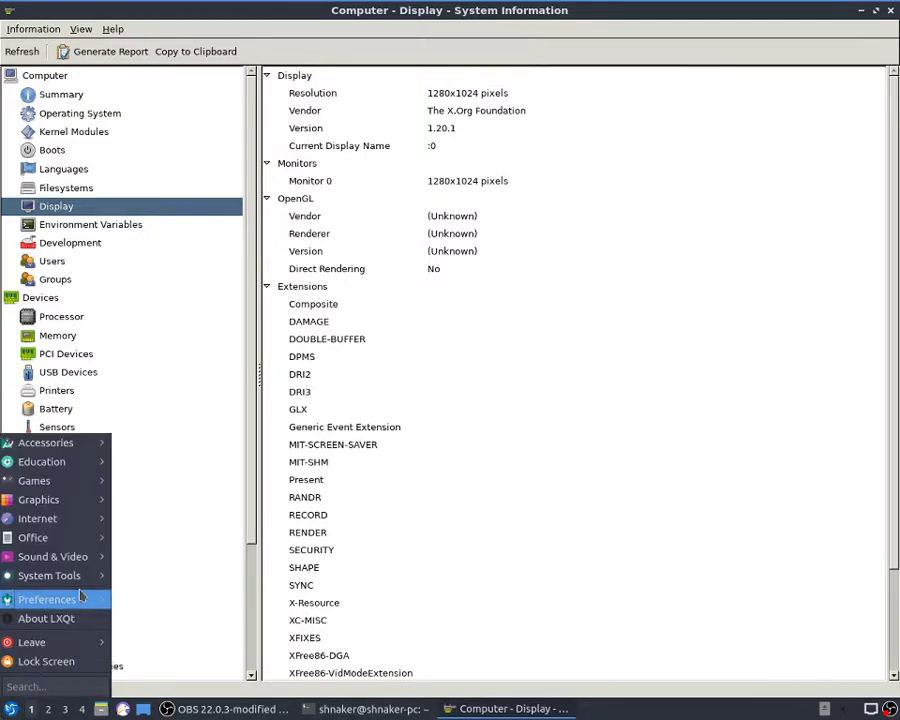
pyautogui.moveTo(83, 600)
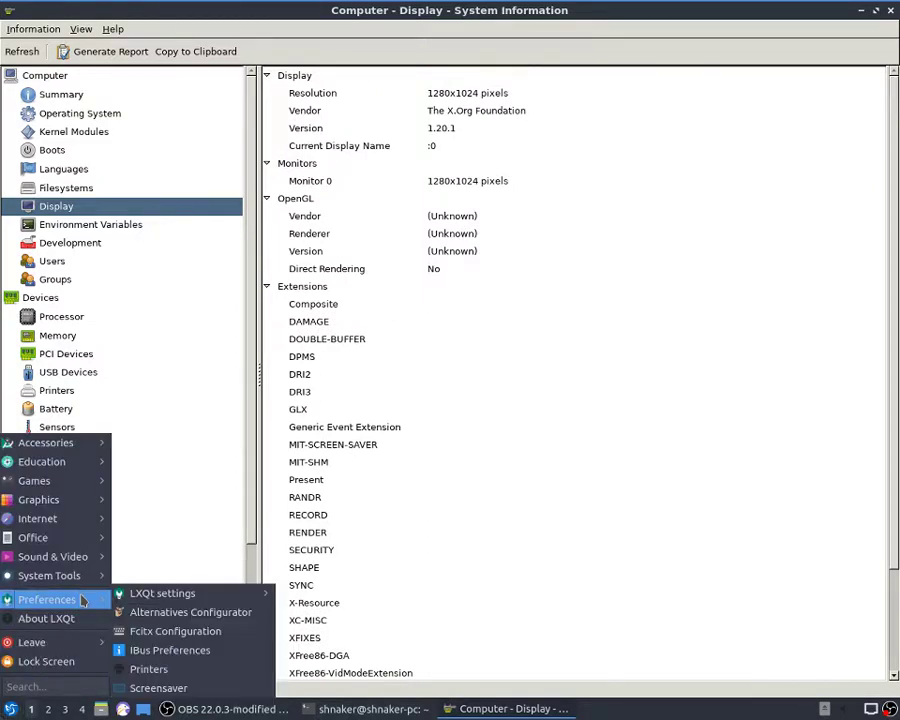
pyautogui.moveTo(60, 576)
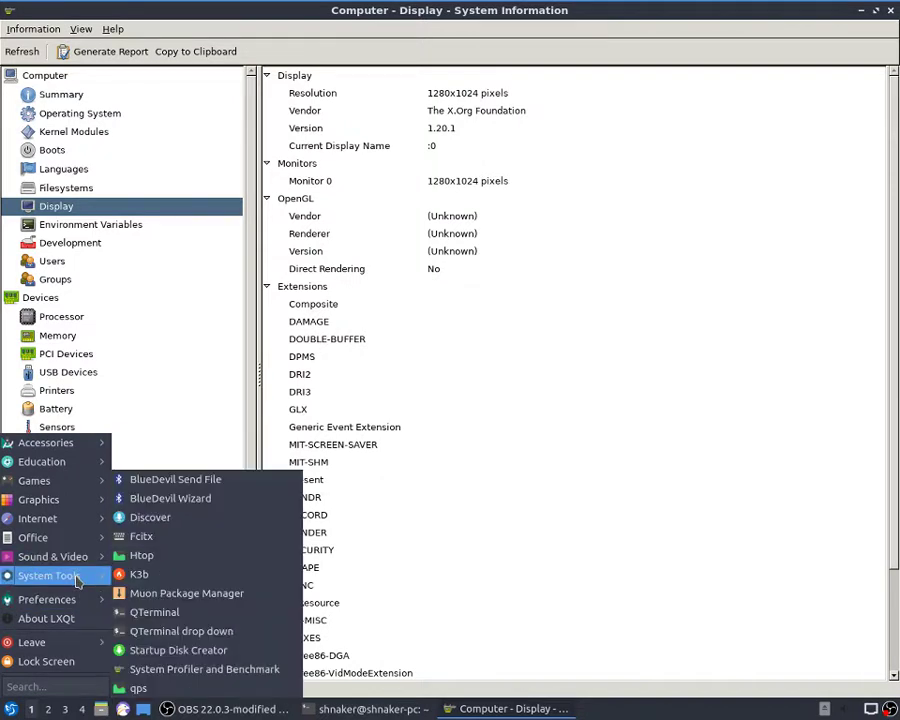
pyautogui.click(209, 594)
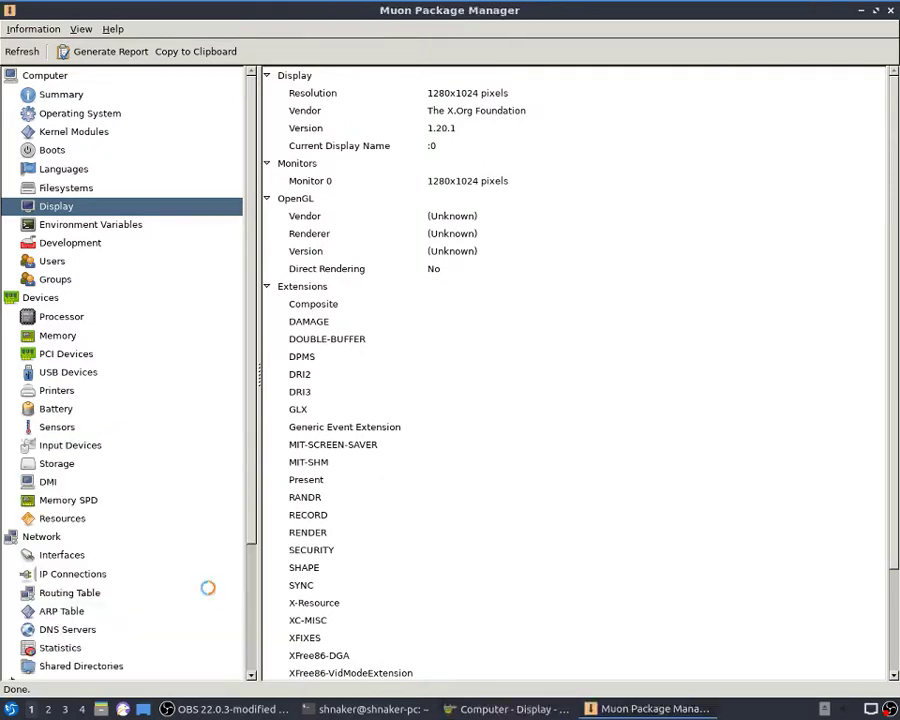
pyautogui.click(370, 709)
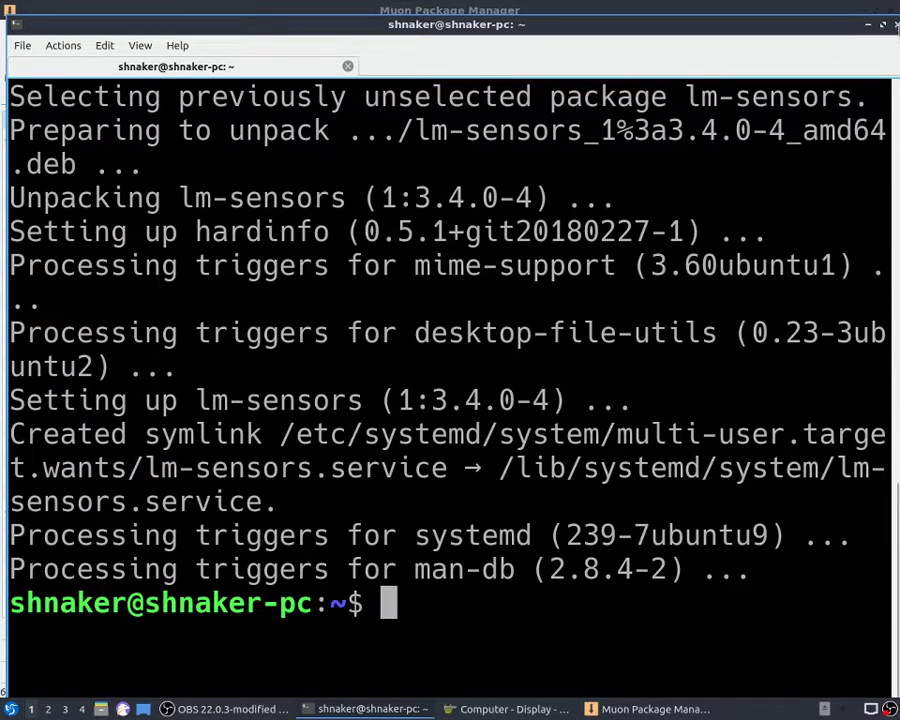
pyautogui.click(884, 23)
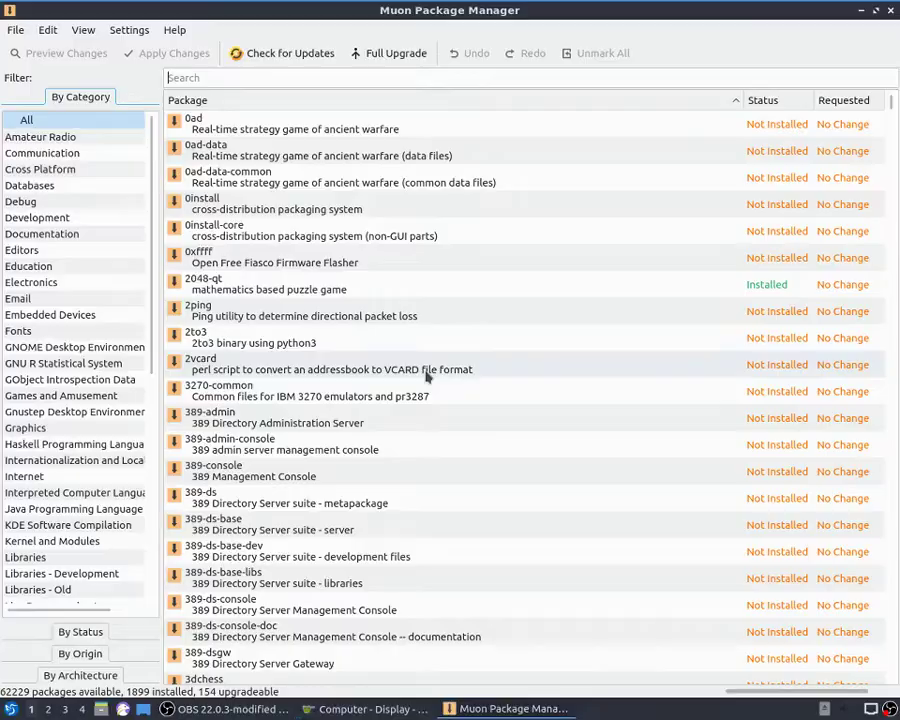
pyautogui.click(432, 371)
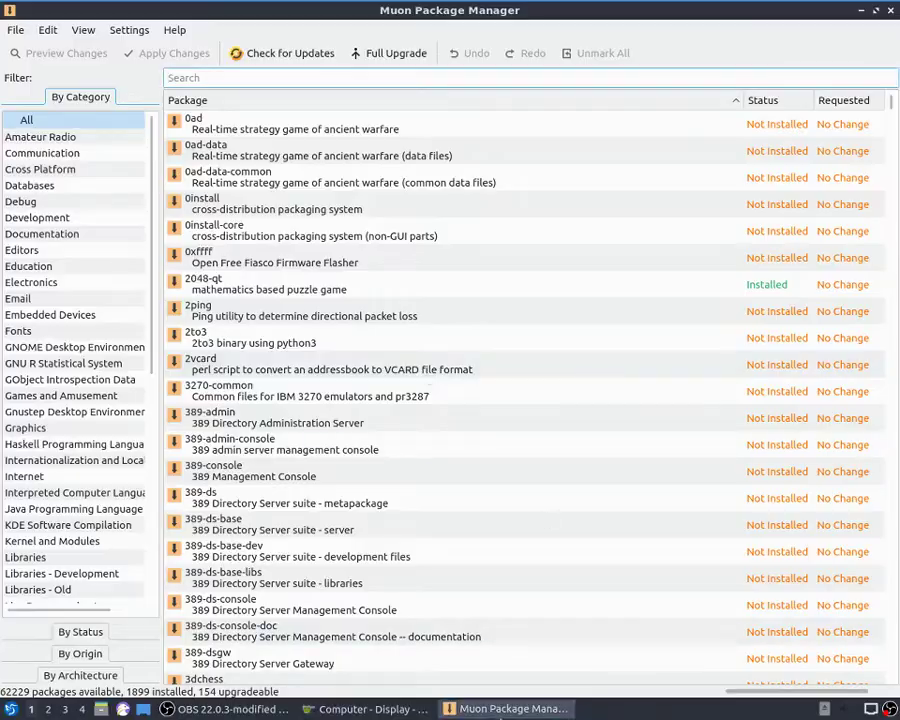
pyautogui.click(493, 711)
pyautogui.click(493, 711)
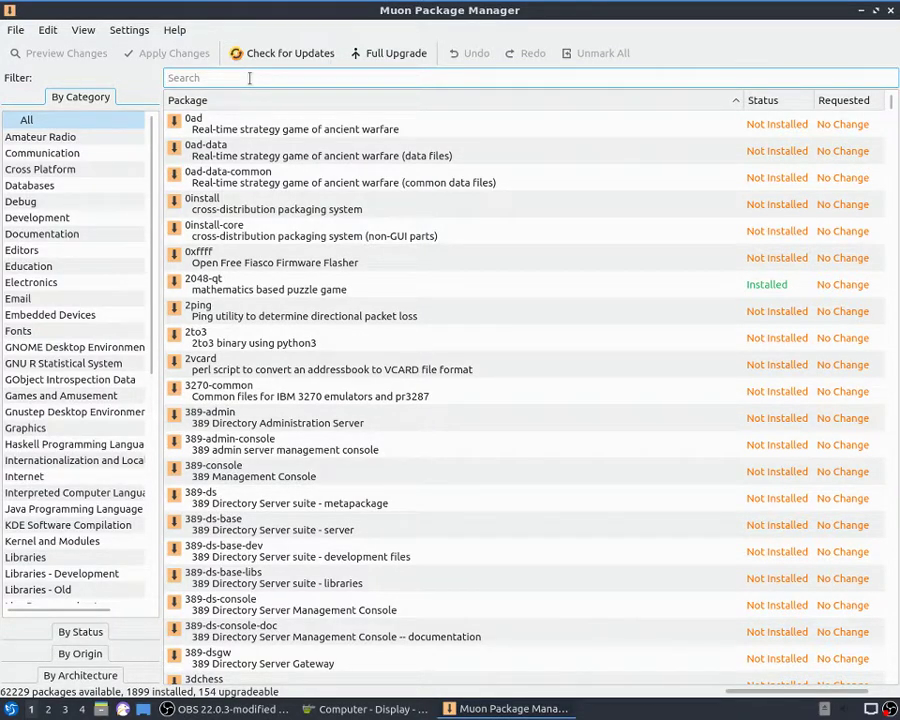
# - Search the packages for "mesa" and show the details of mesa-utils-extra
pyautogui.write('mess')
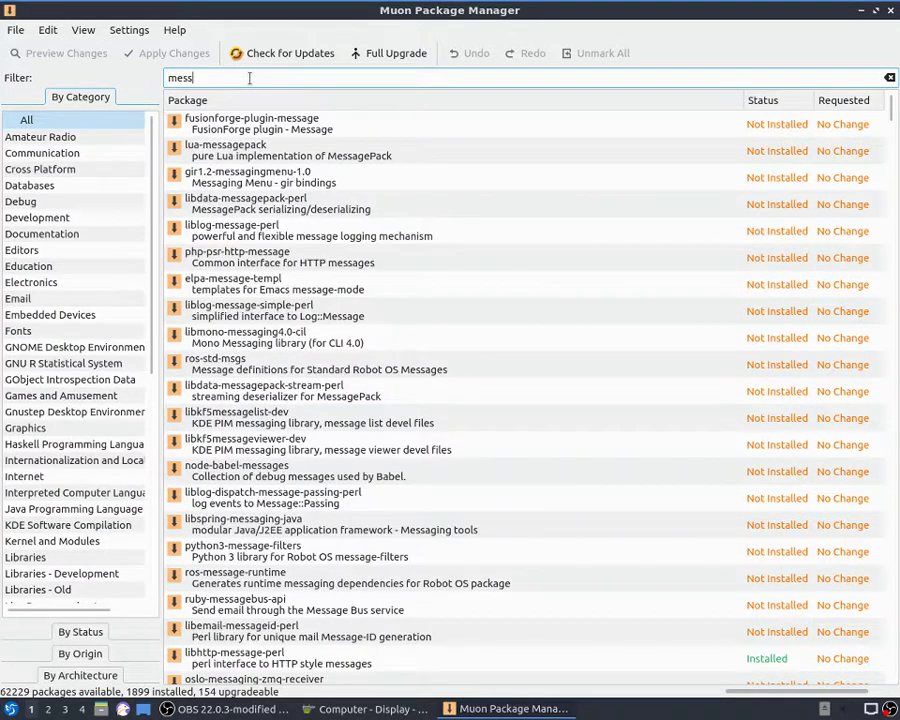
pyautogui.write('aa')
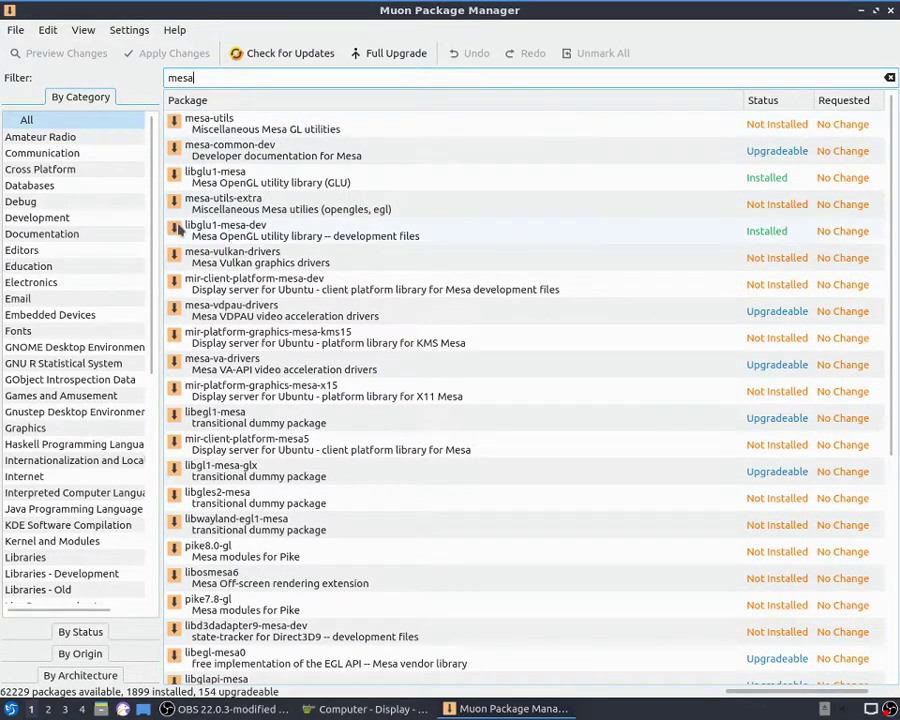
pyautogui.click(285, 212)
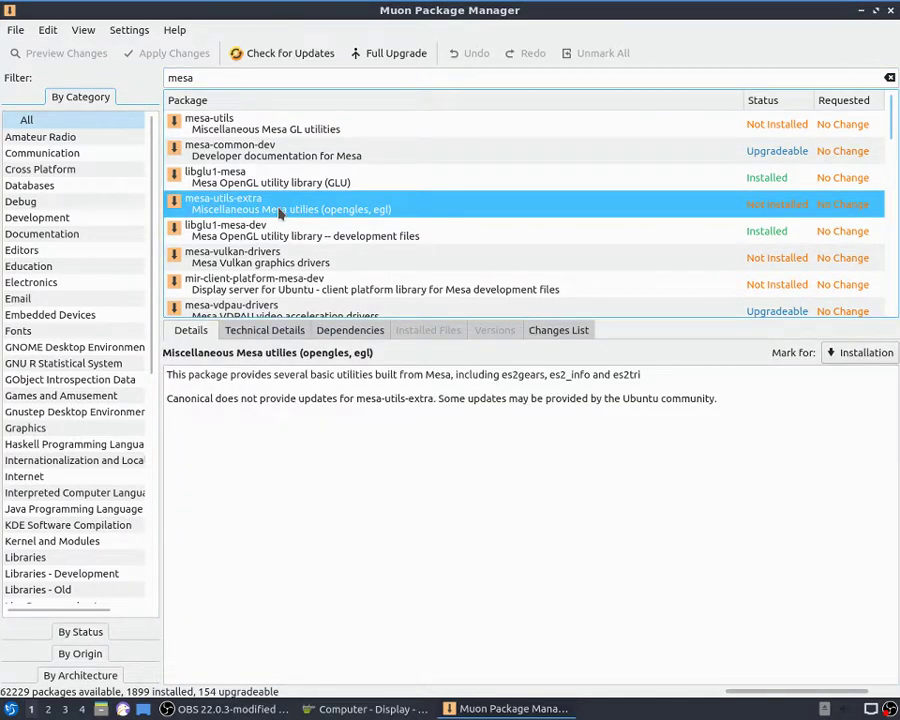
# - Mark the mesa-utils-extra and mesa-utils packages for installation
pyautogui.rightClick(281, 208)
pyautogui.click(325, 195)
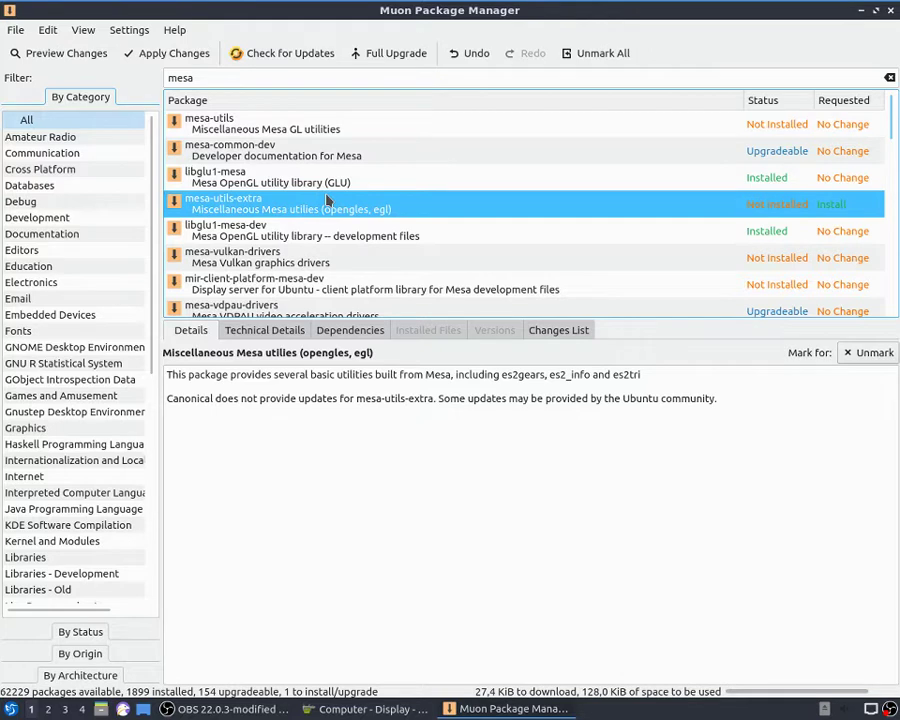
pyautogui.scroll(-10, 314, 203)
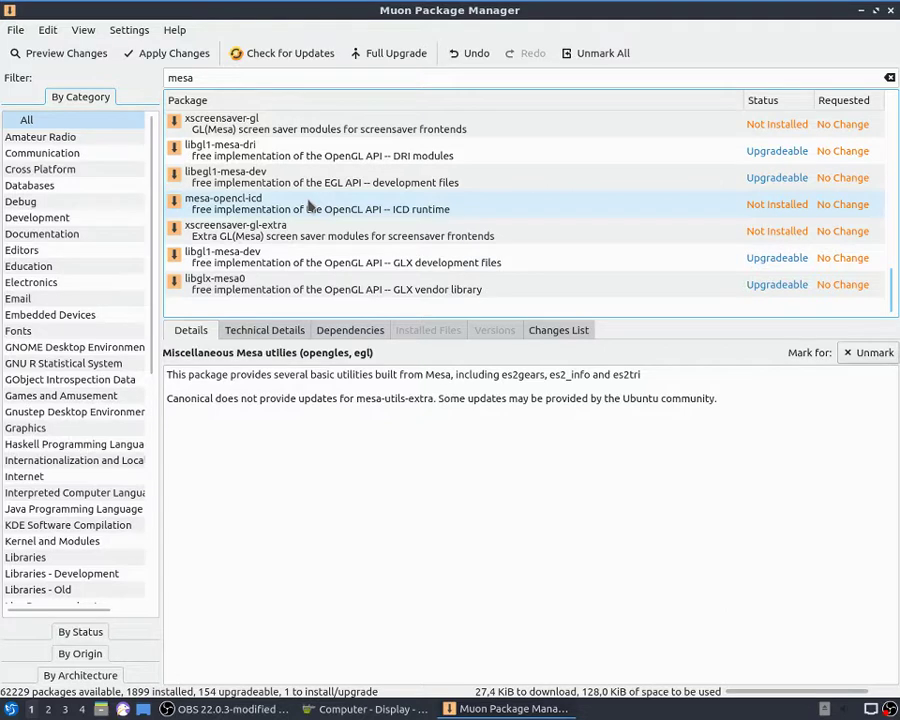
pyautogui.scroll(5, 311, 205)
pyautogui.scroll(3, 311, 205)
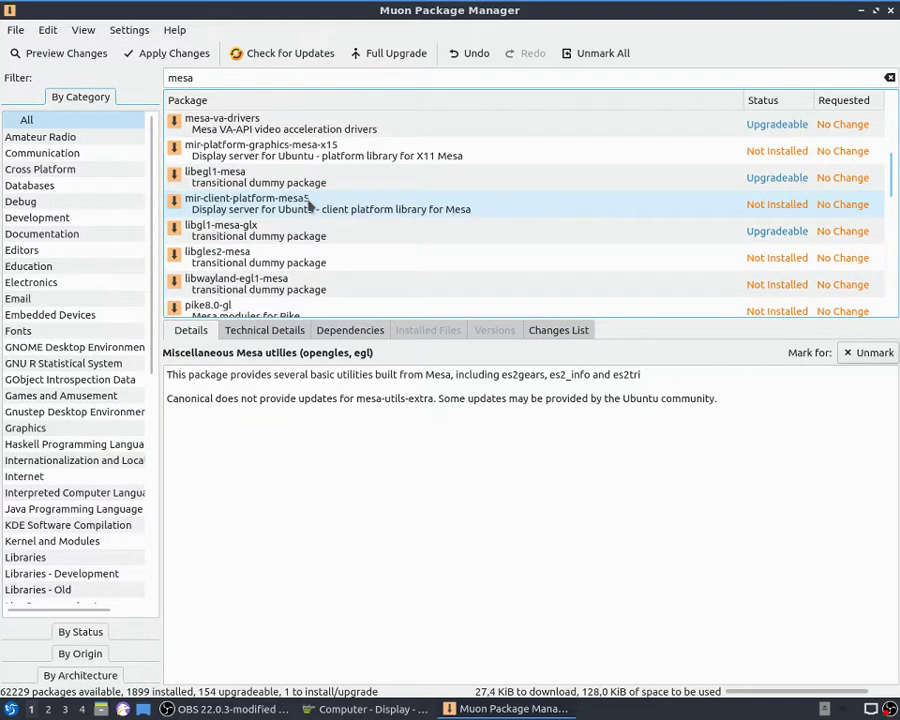
pyautogui.scroll(3, 311, 205)
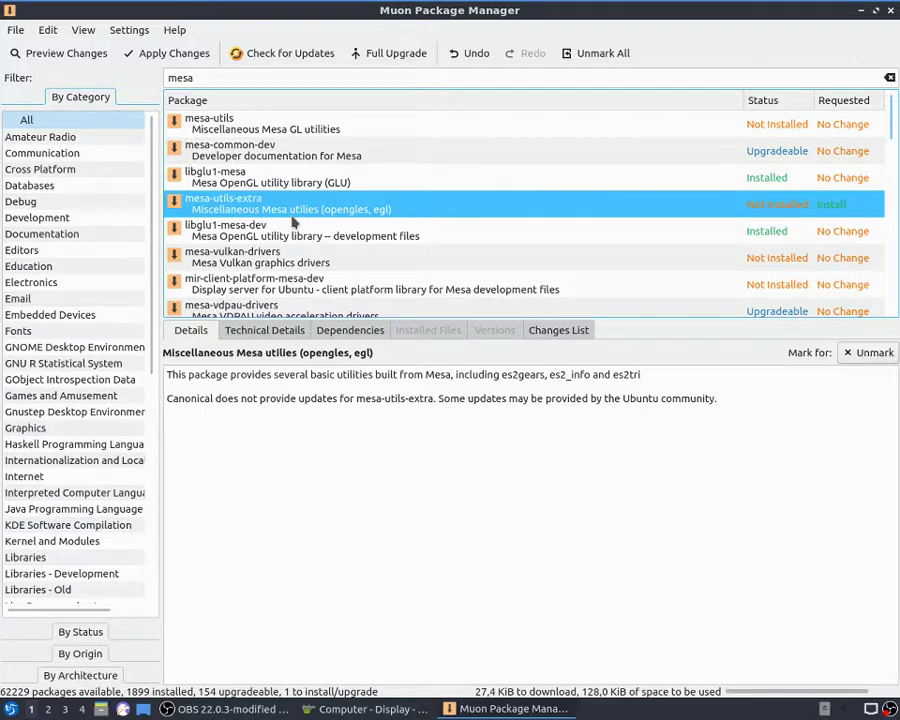
pyautogui.rightClick(231, 126)
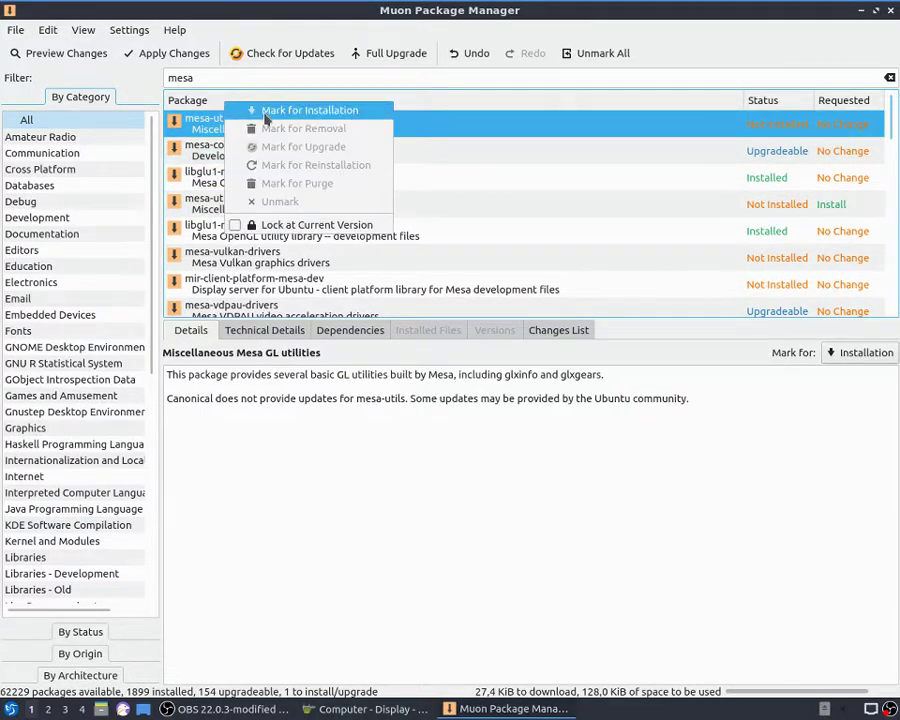
pyautogui.click(265, 119)
# - Mark the mesa-va-drivers and mesa-vdpau-drivers packages for upgrade
pyautogui.scroll(-3, 312, 284)
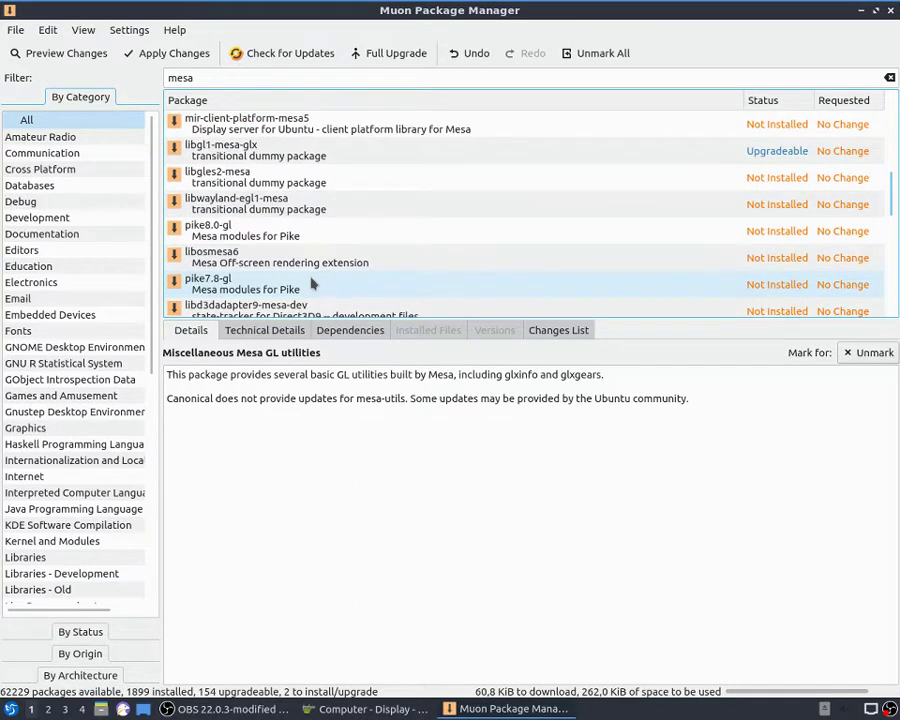
pyautogui.scroll(-5, 312, 284)
pyautogui.scroll(2, 312, 284)
pyautogui.scroll(5, 312, 284)
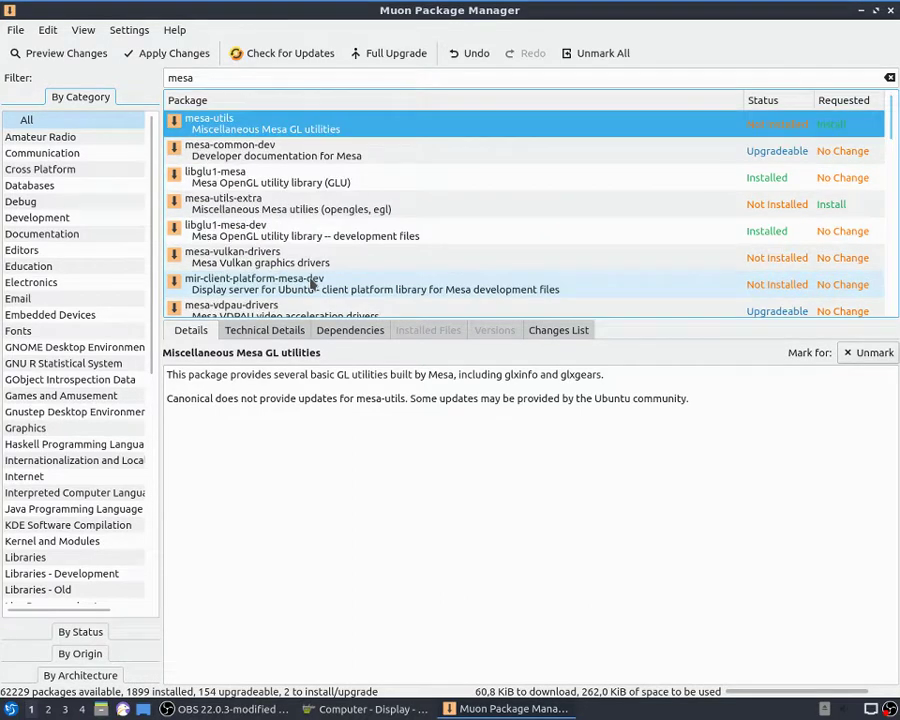
pyautogui.scroll(-1, 312, 284)
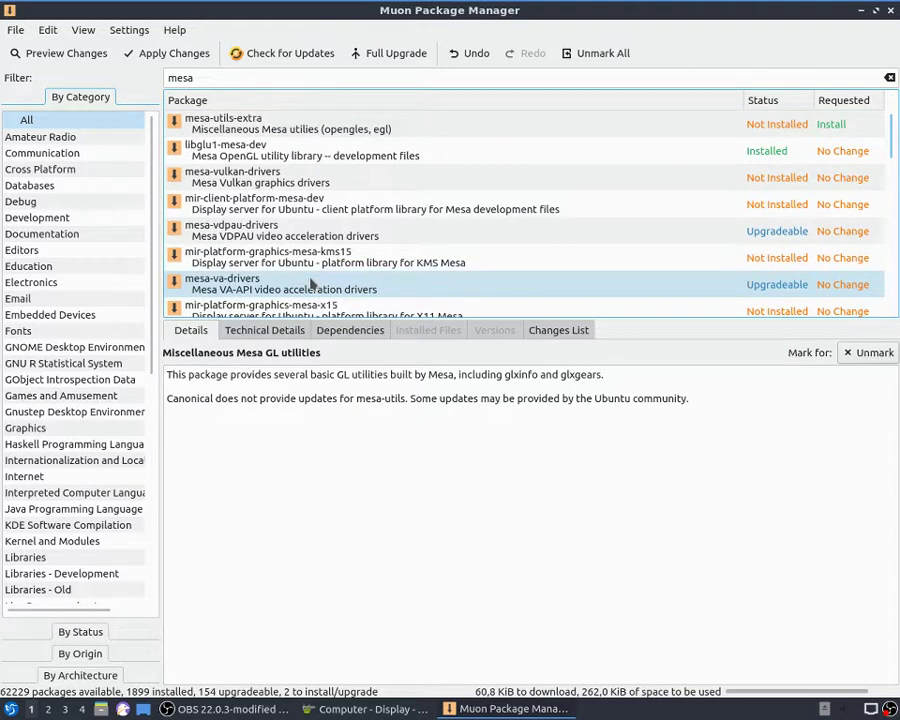
pyautogui.click(762, 291)
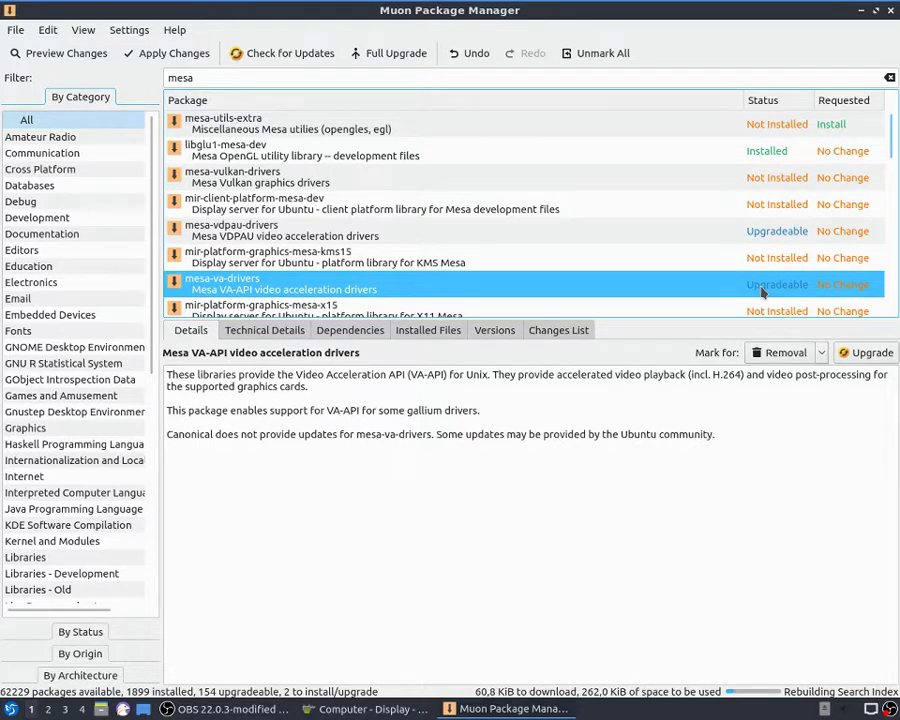
pyautogui.rightClick(762, 291)
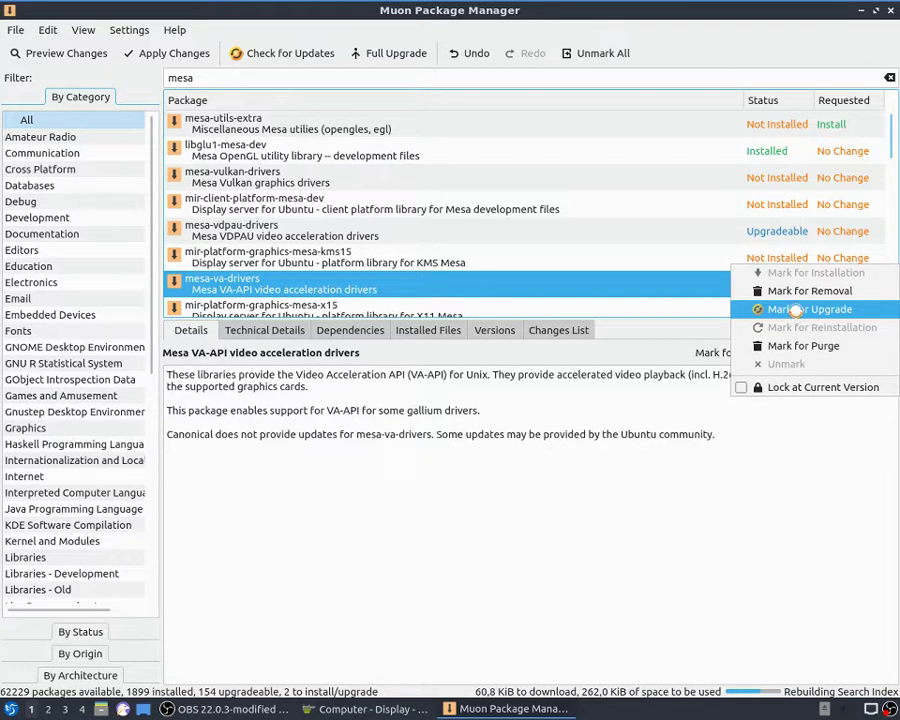
pyautogui.click(797, 310)
pyautogui.click(792, 238)
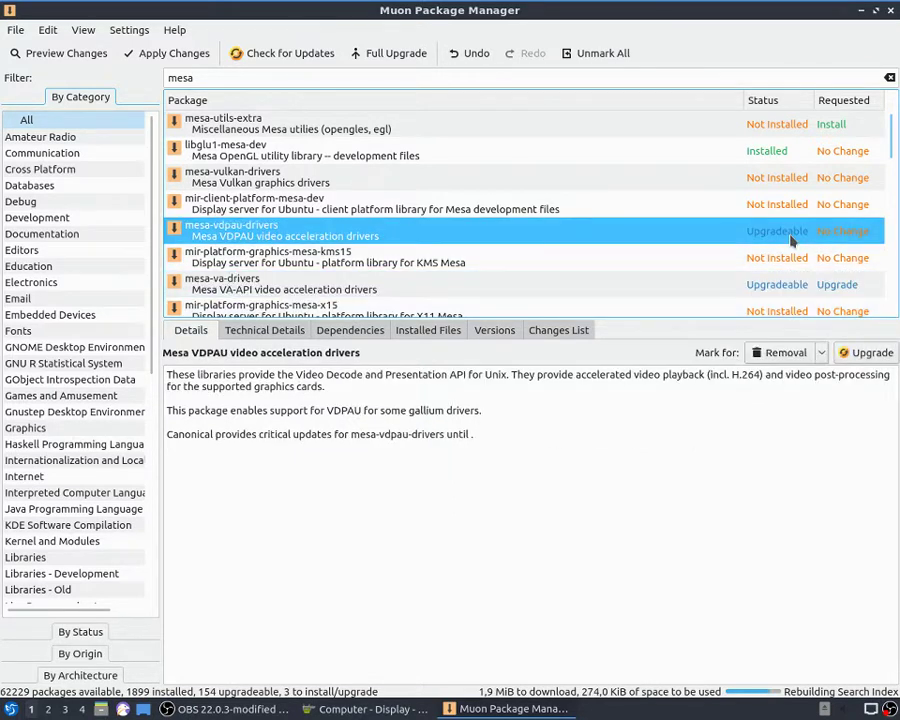
pyautogui.rightClick(792, 238)
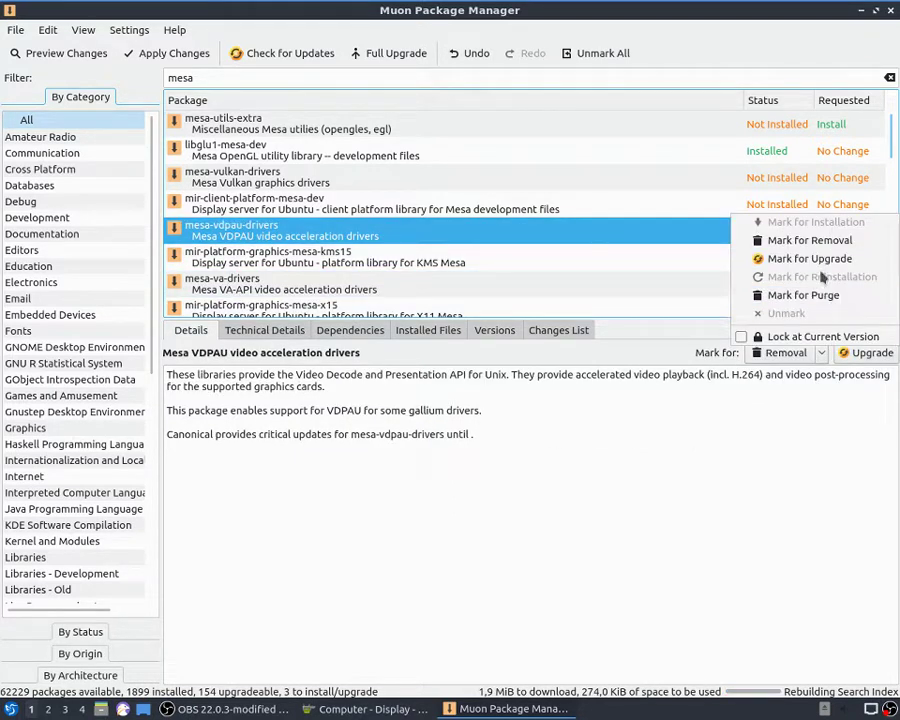
pyautogui.click(818, 260)
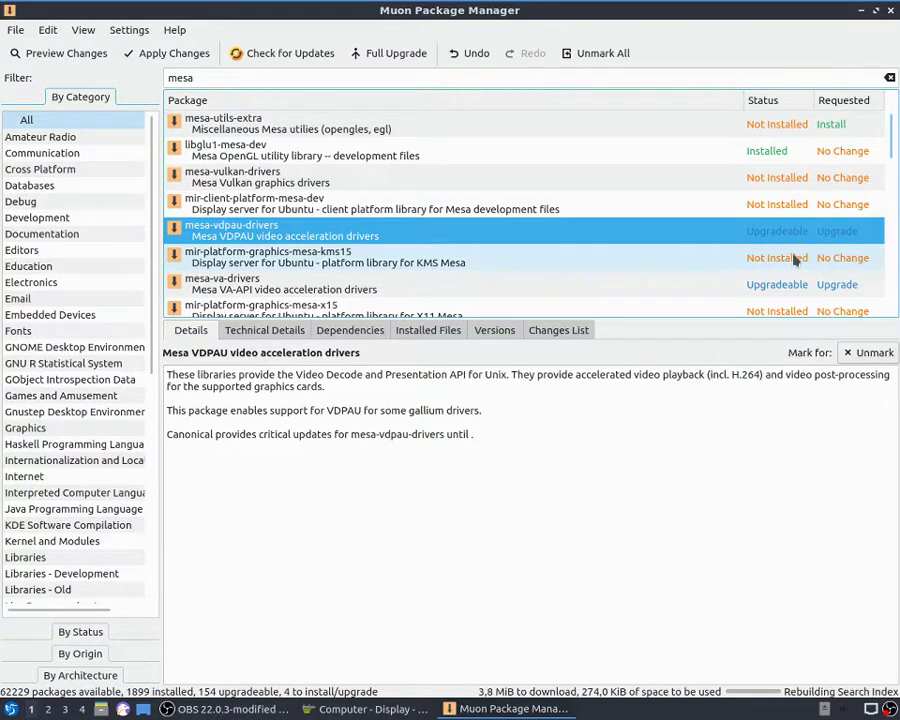
# - Apply the marked package changes and authorize them with the account password
pyautogui.scroll(1, 790, 258)
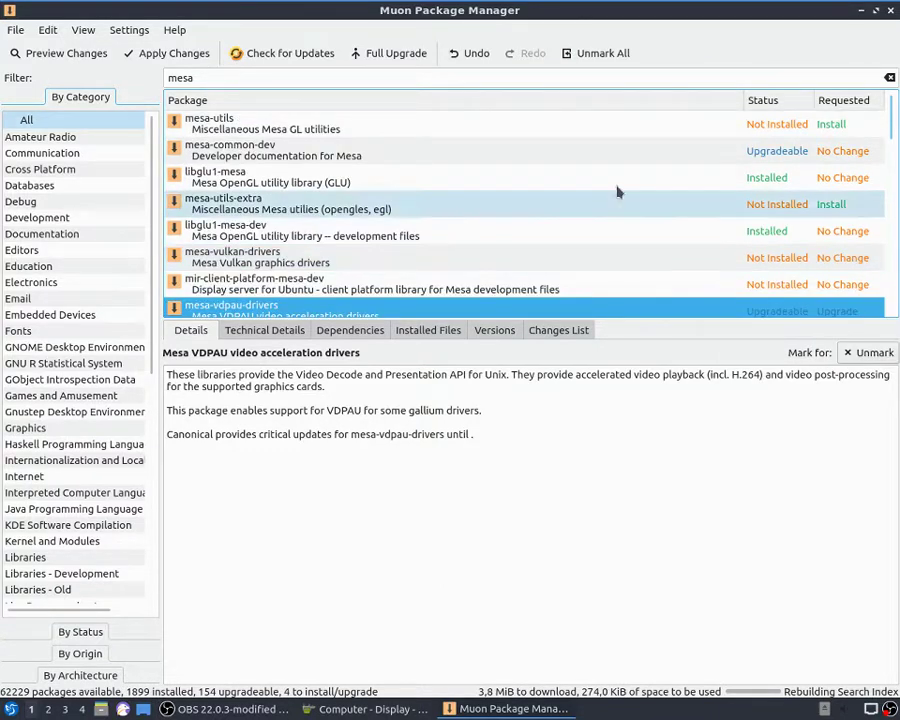
pyautogui.click(176, 55)
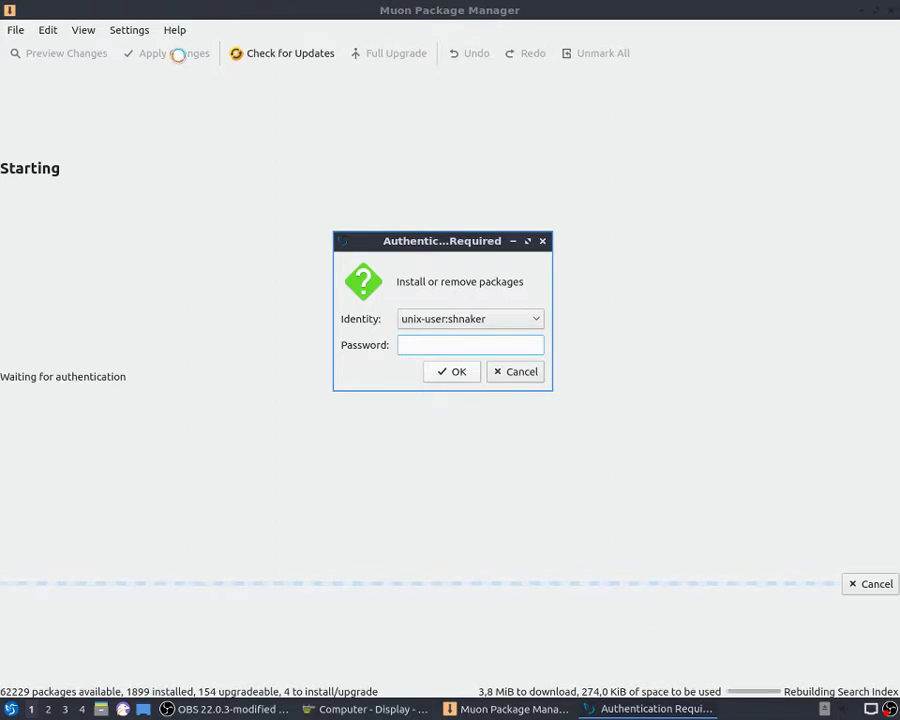
pyautogui.write('******')
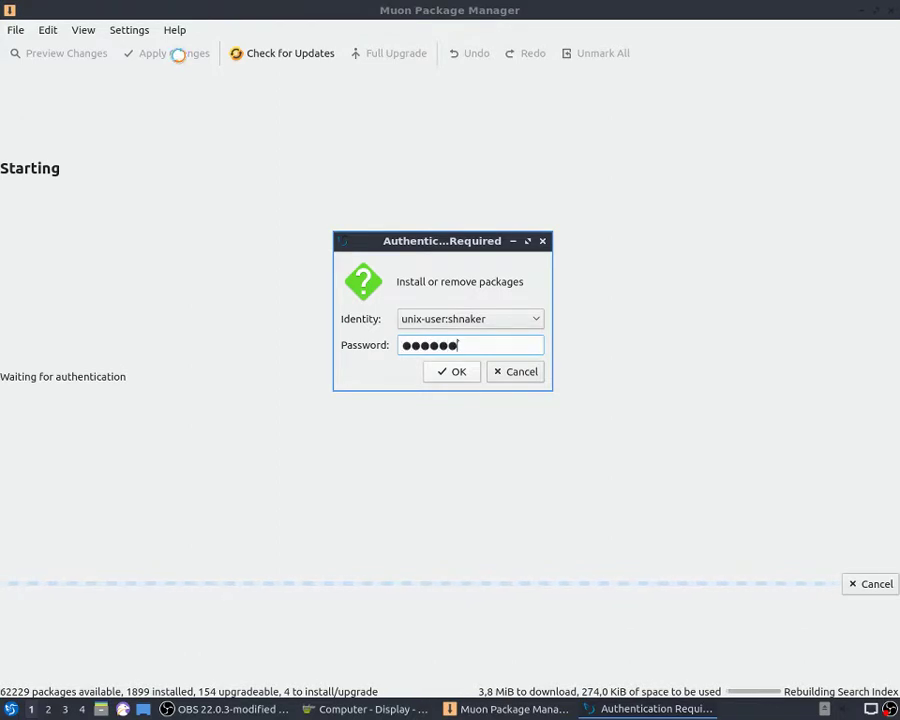
pyautogui.click(455, 375)
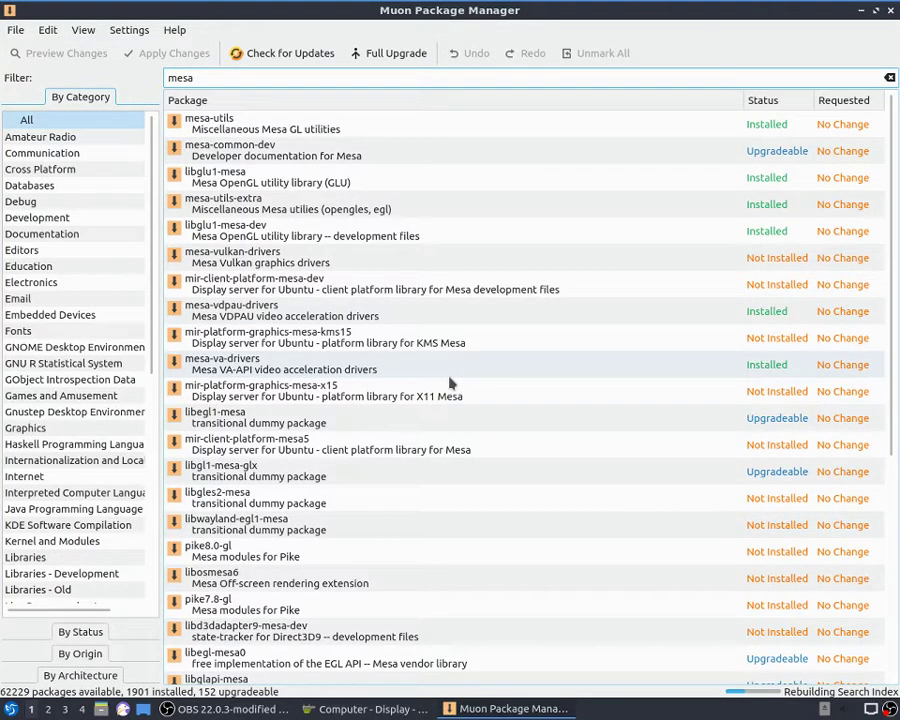
# - Check through the updated Mesa package list and search the packages for "amd"
pyautogui.scroll(-5, 448, 381)
pyautogui.scroll(5, 433, 386)
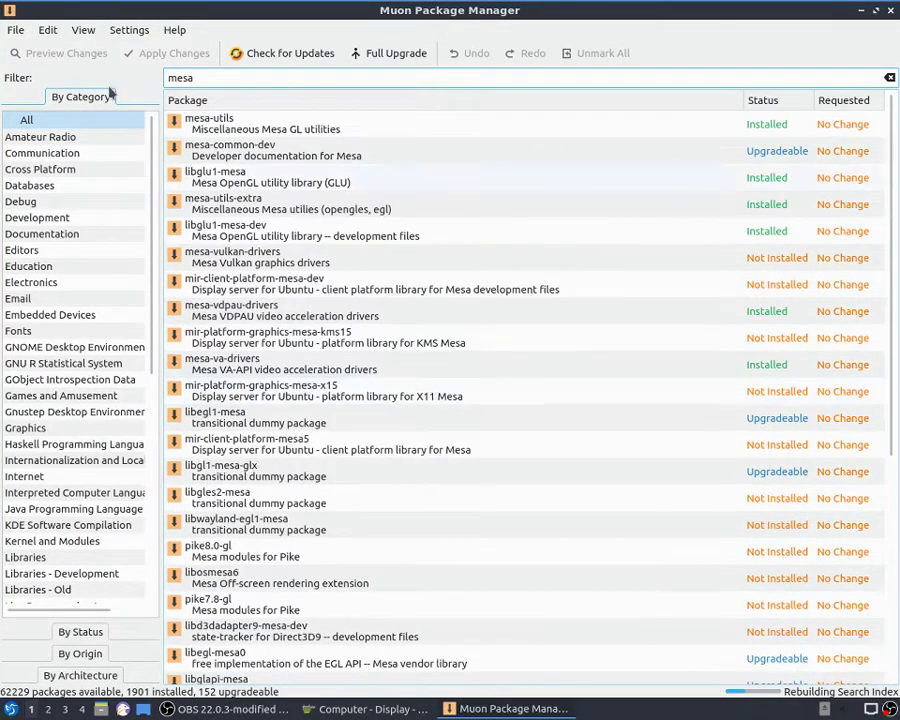
pyautogui.moveTo(200, 76); pyautogui.dragTo(85, 72)
pyautogui.write('a')
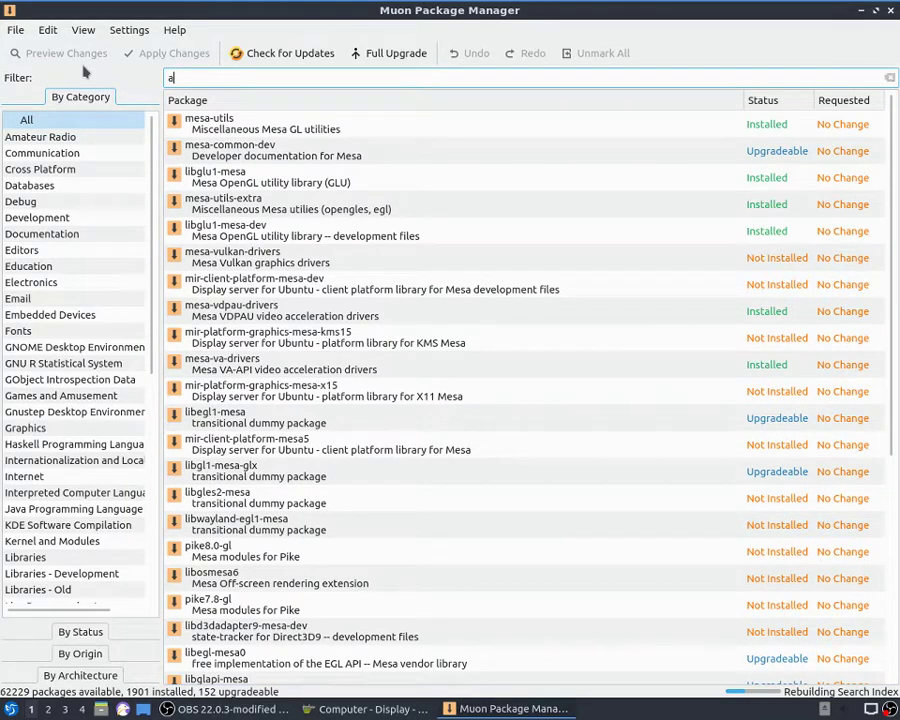
pyautogui.write('md')
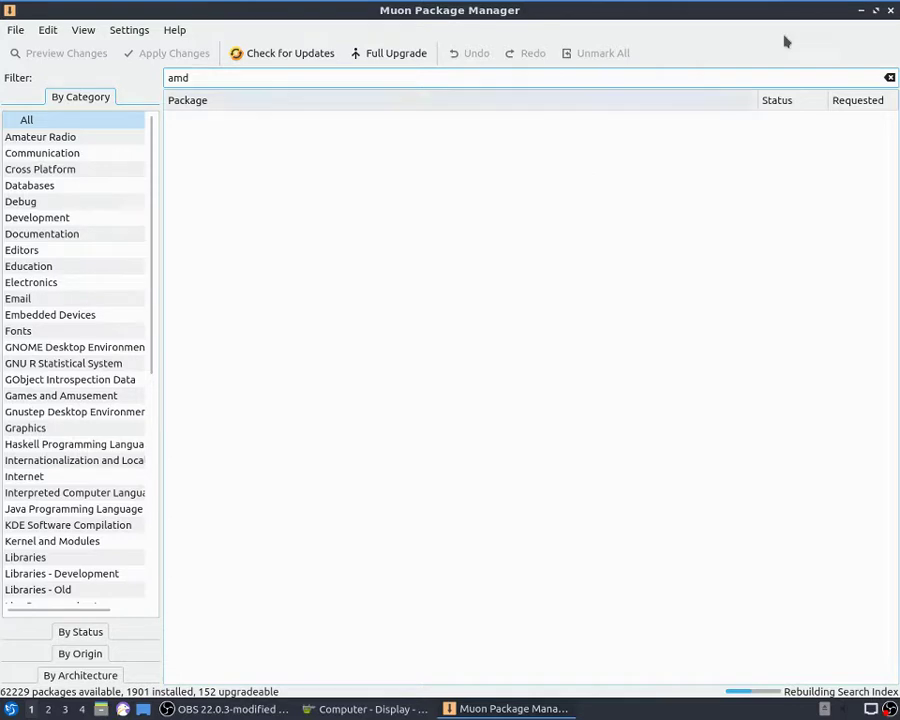
# - Close the open System Information window behind the package manager and relaunch System Profiler and Benchmark
pyautogui.click(861, 10)
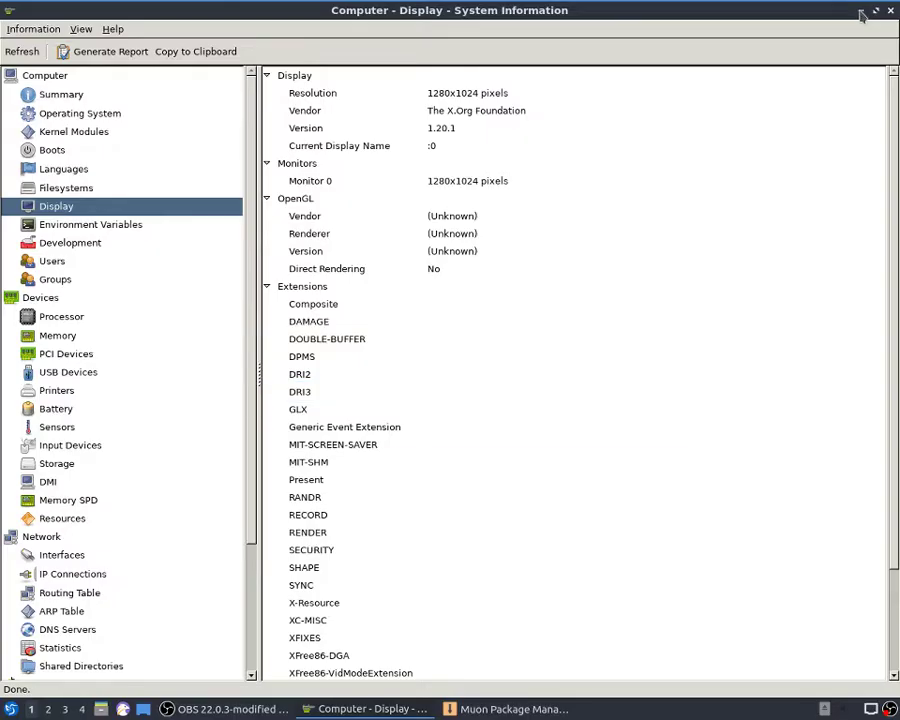
pyautogui.click(891, 11)
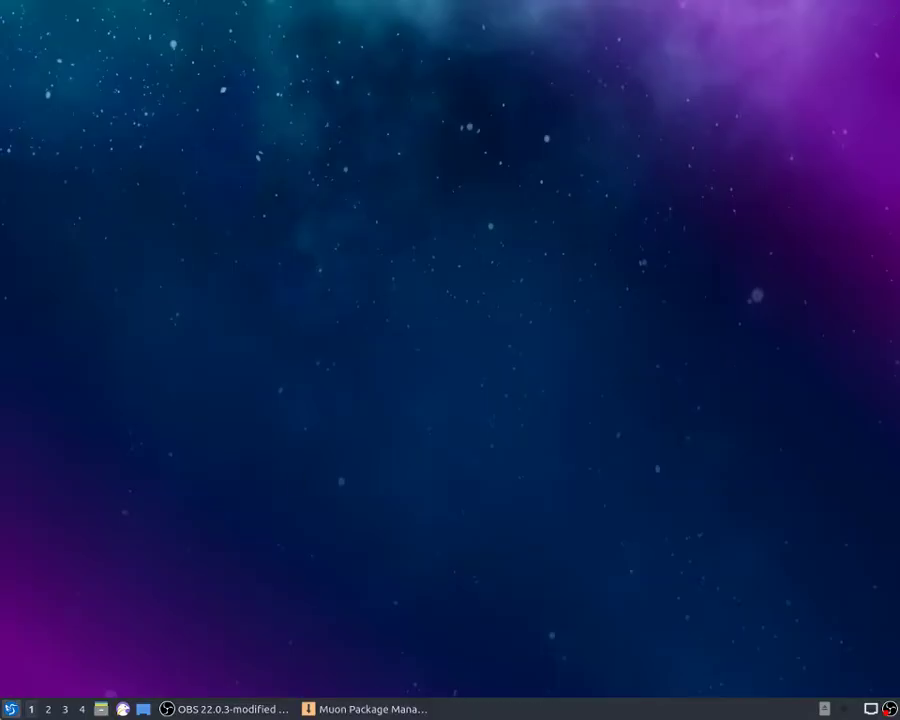
pyautogui.click(10, 709)
pyautogui.moveTo(100, 577)
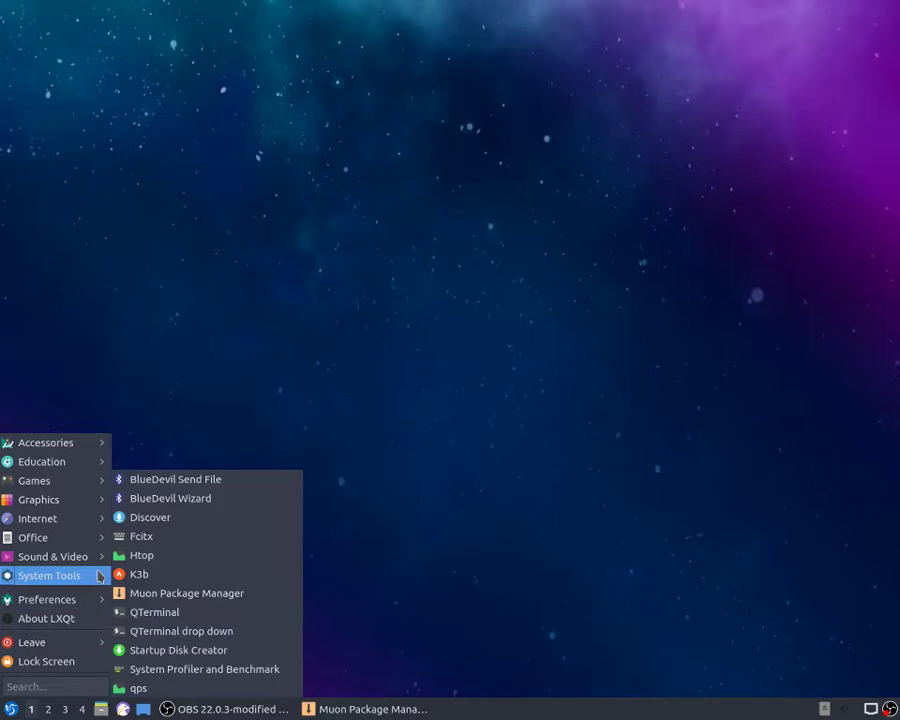
pyautogui.click(215, 669)
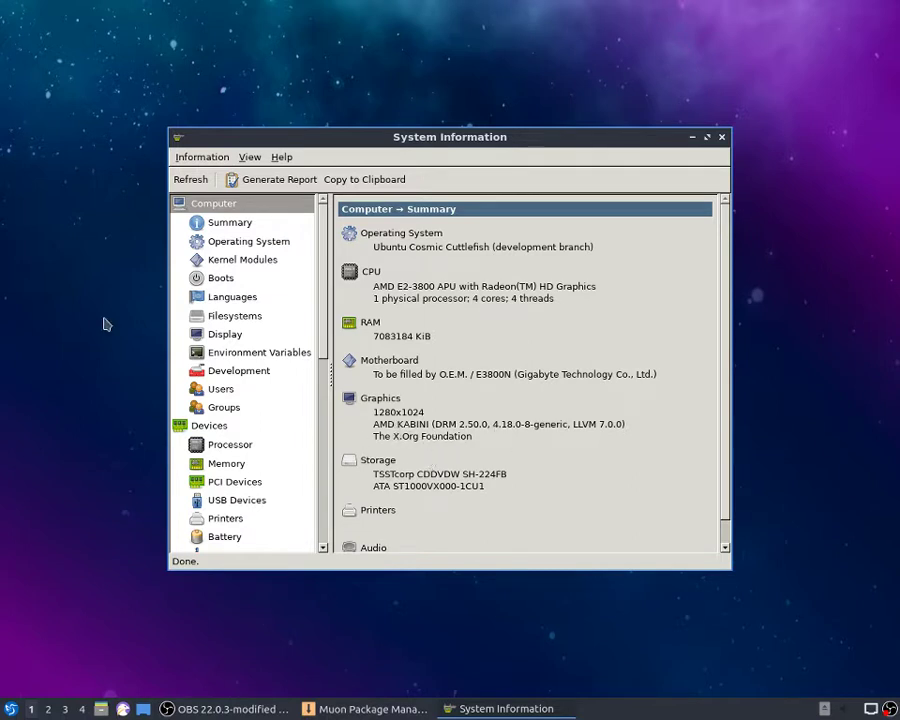
# - Review the computer's display information in the maximized window, including the OpenGL details and the full list of extensions
pyautogui.click(213, 338)
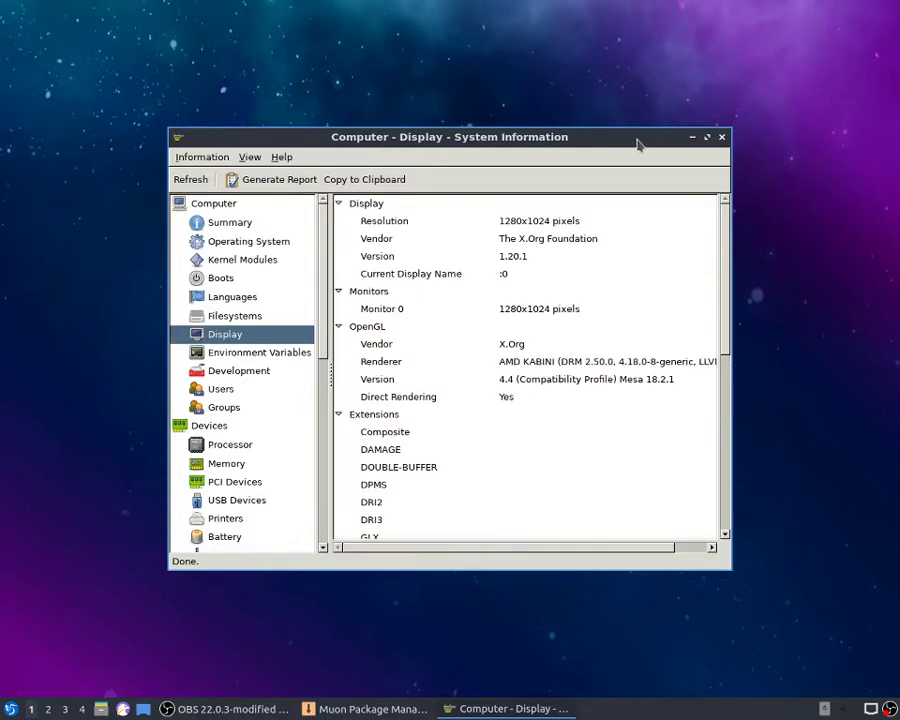
pyautogui.click(707, 137)
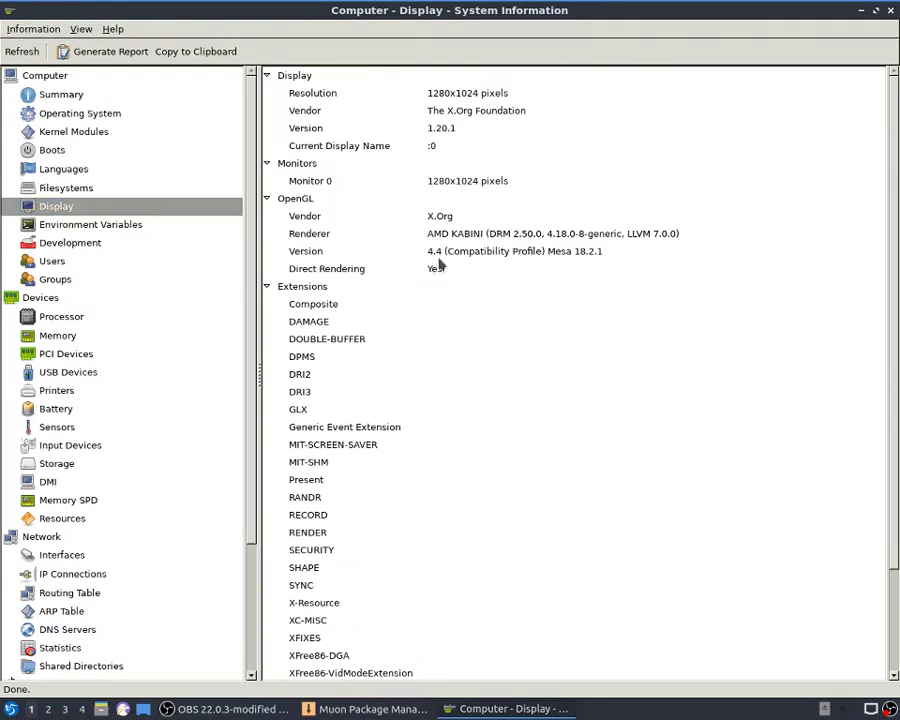
pyautogui.scroll(-3, 417, 417)
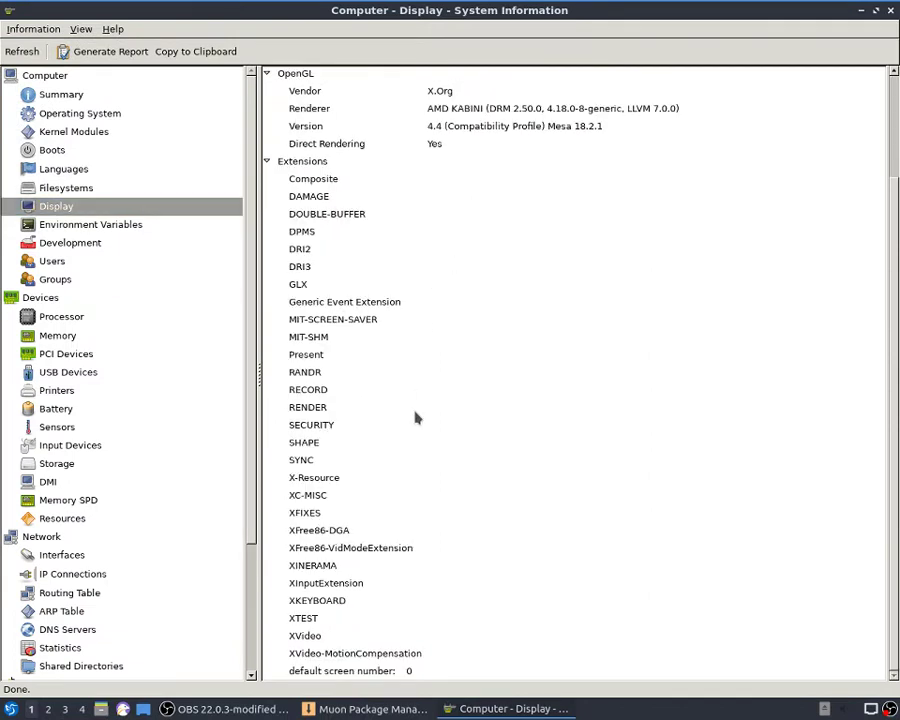
pyautogui.scroll(3, 416, 416)
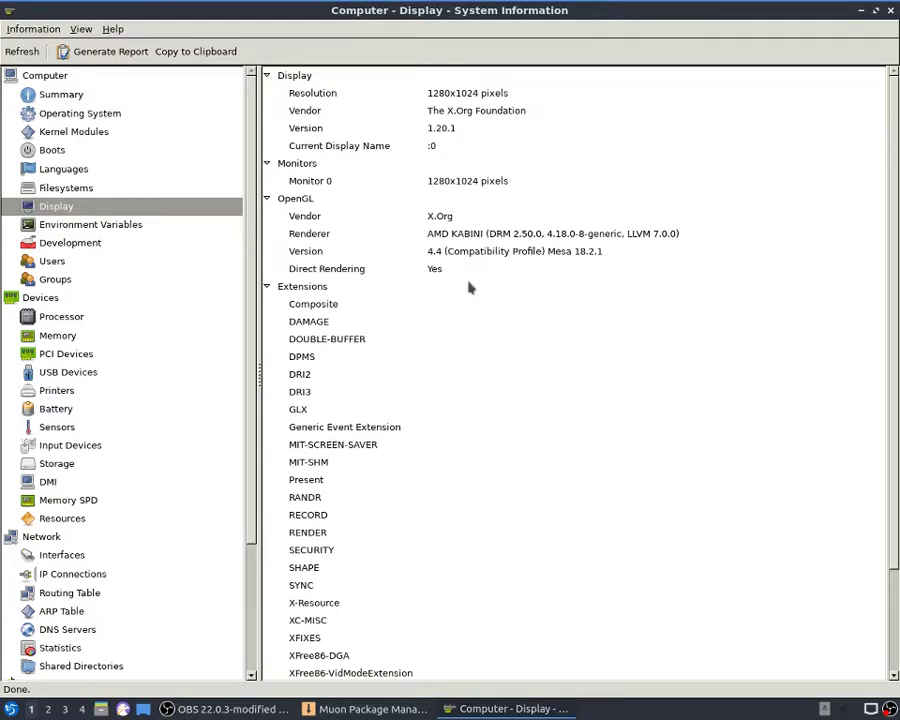
pyautogui.scroll(-3, 468, 290)
pyautogui.scroll(3, 469, 293)
pyautogui.scroll(-3, 533, 261)
pyautogui.scroll(3, 533, 261)
pyautogui.scroll(-3, 570, 274)
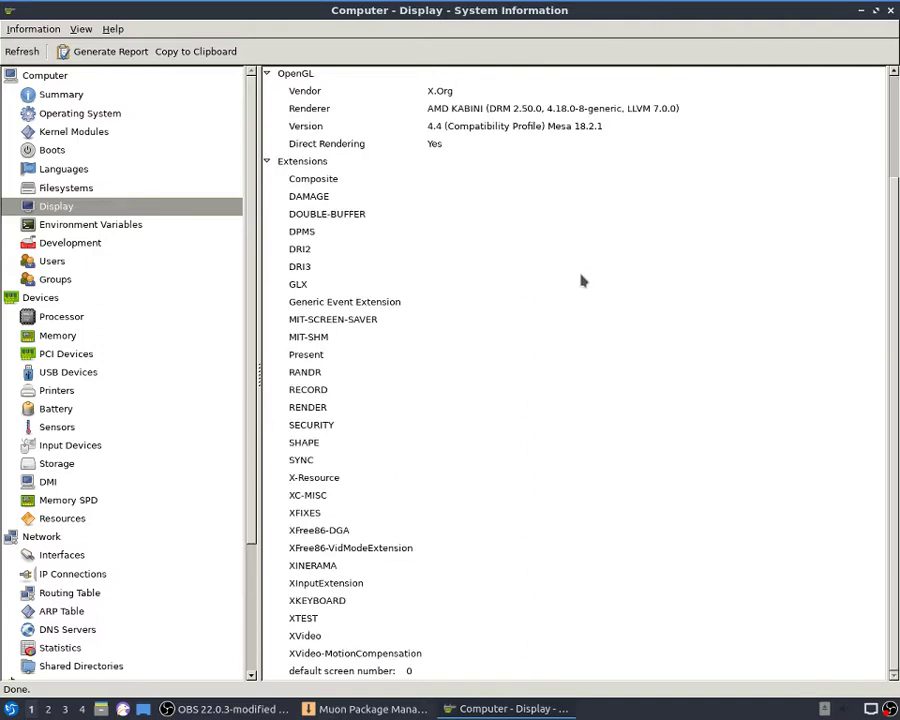
pyautogui.scroll(3, 582, 281)
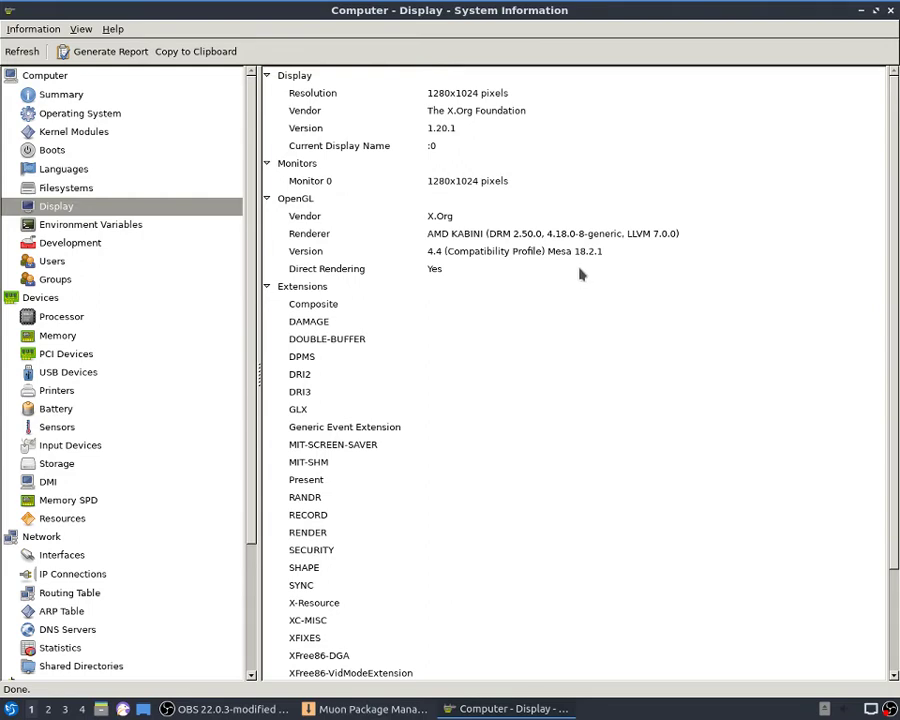
pyautogui.scroll(-3, 560, 266)
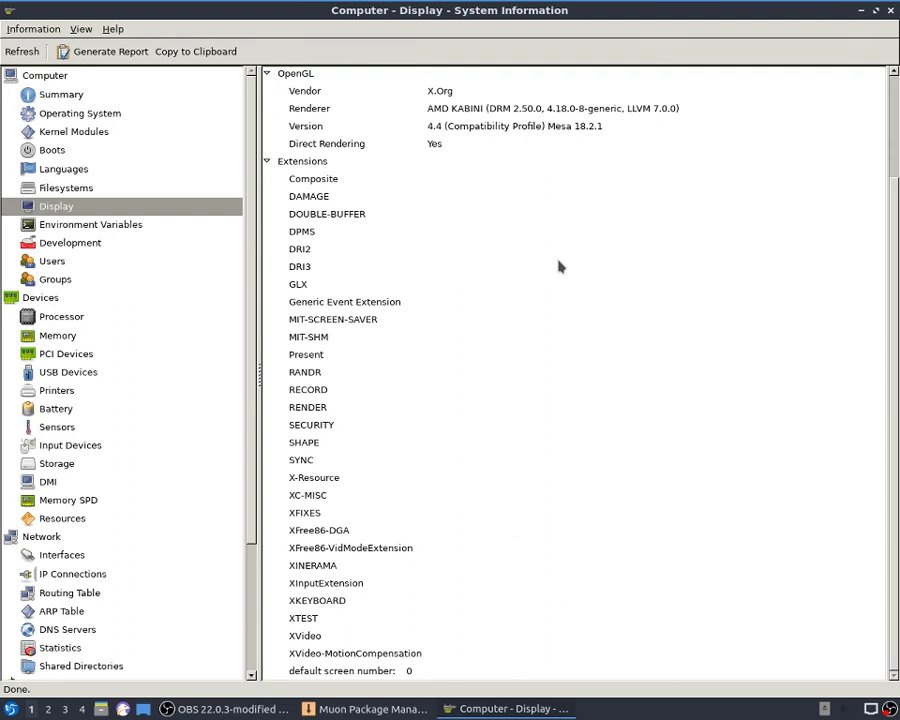
pyautogui.scroll(3, 560, 266)
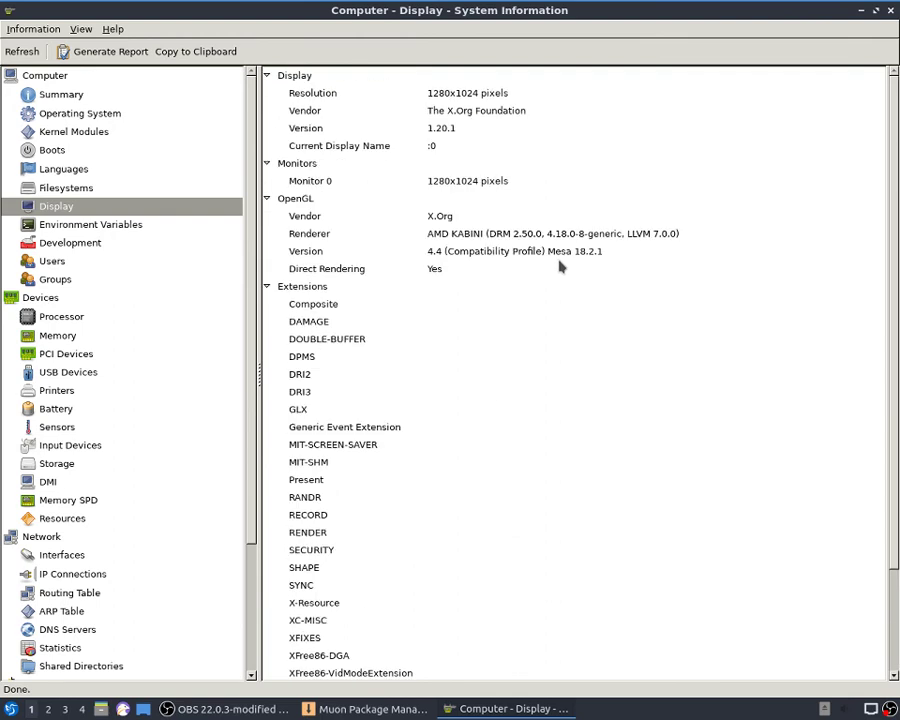
pyautogui.click(222, 710)
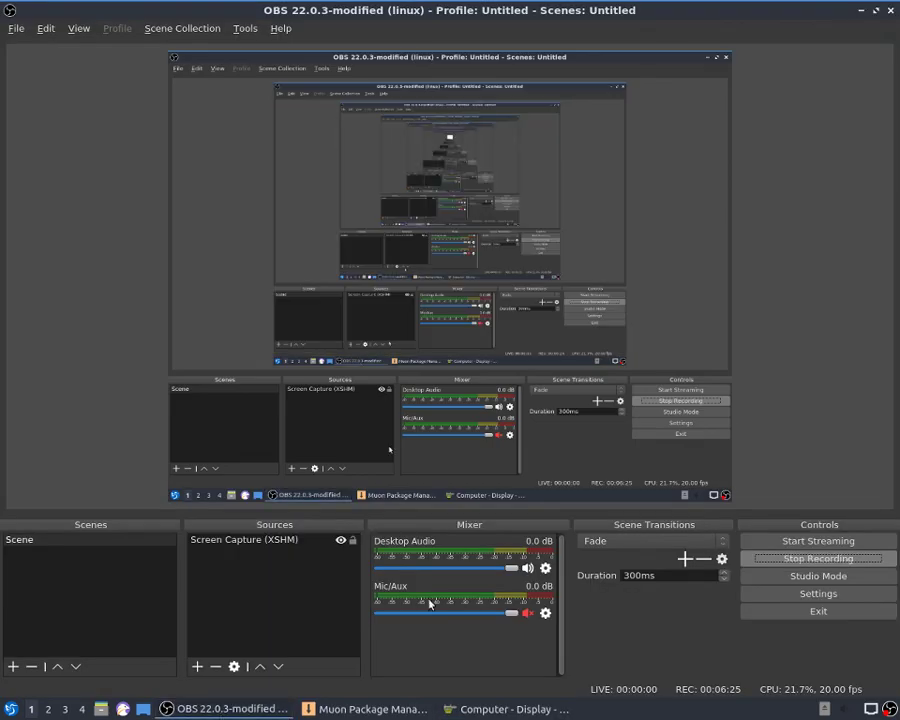